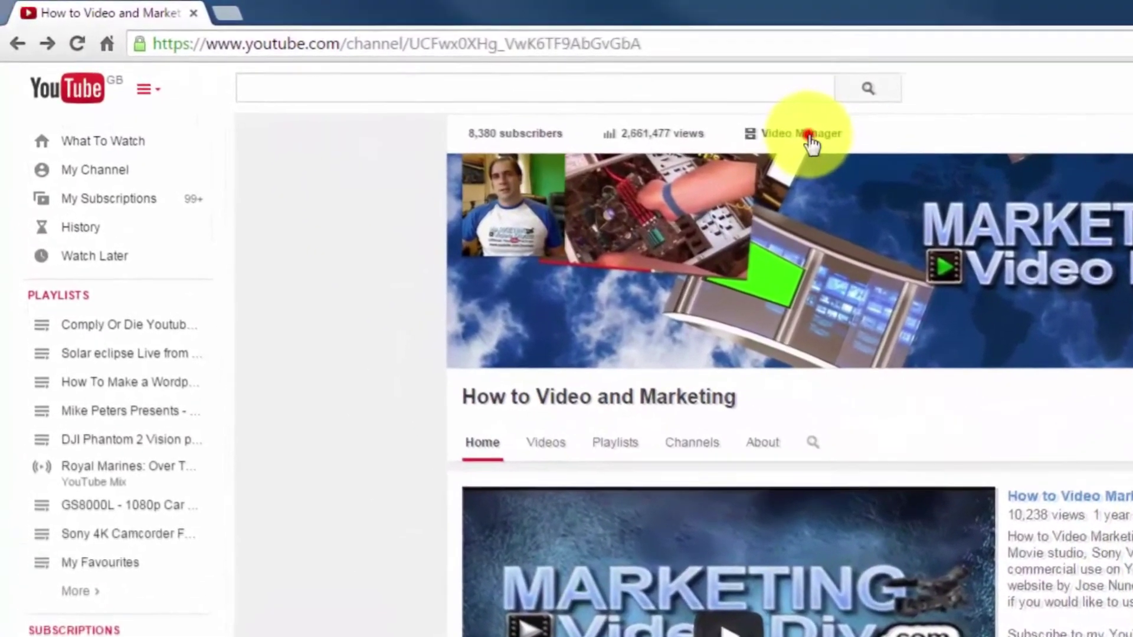
- From Video Manager, open Channel > Advanced settings and scroll down to the Associated website field
left_click(731, 122)
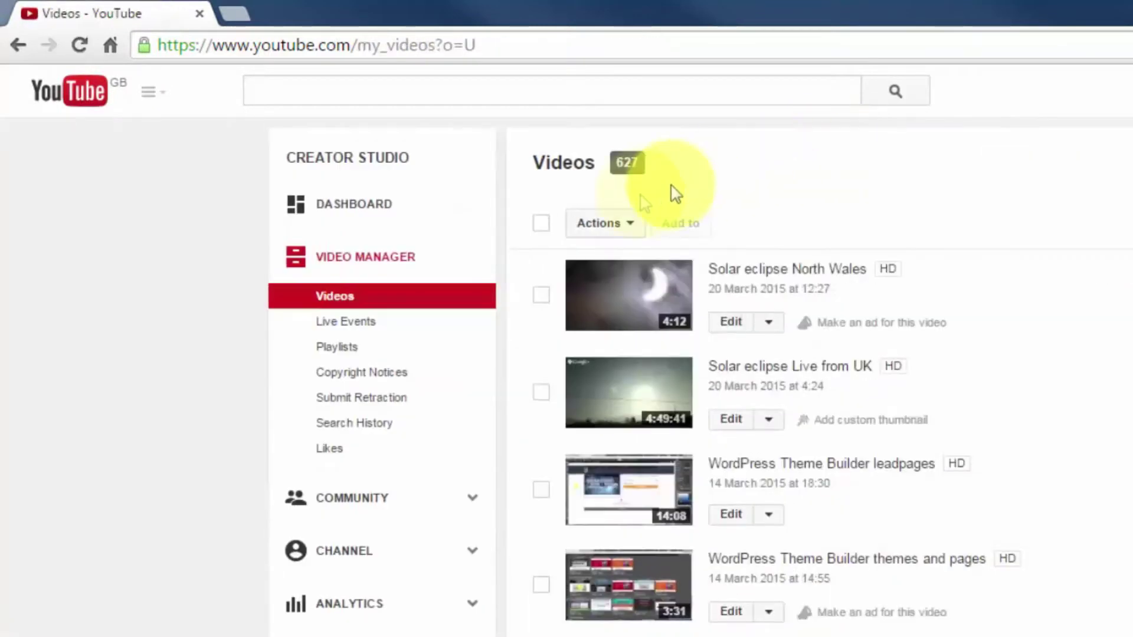
left_click(472, 552)
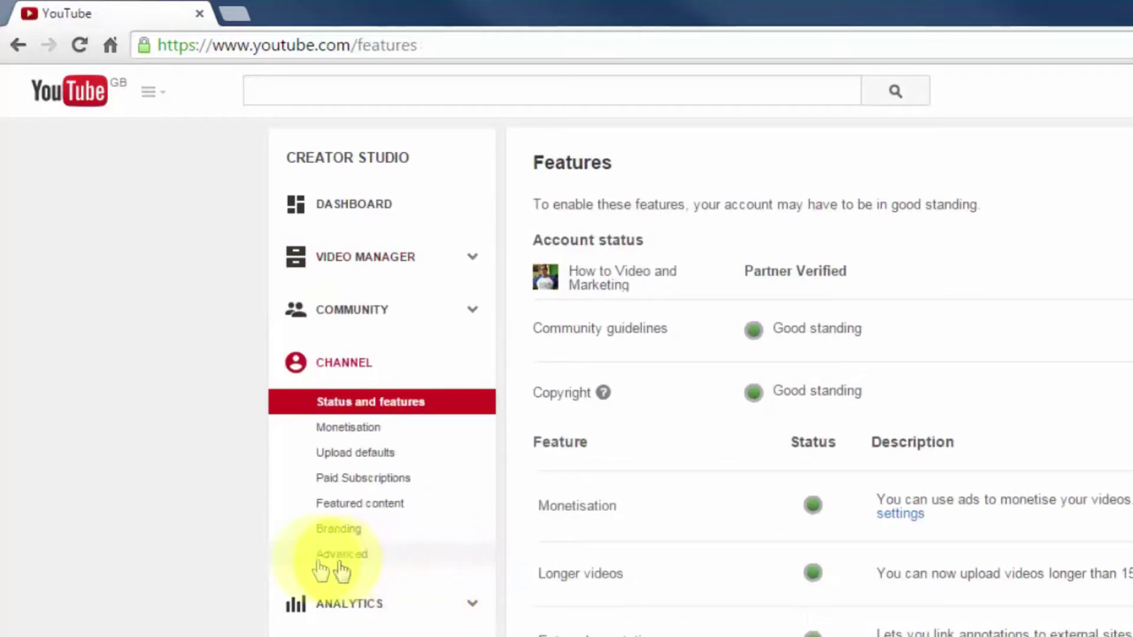
left_click(359, 558)
scroll(769, 480, "down", 10)
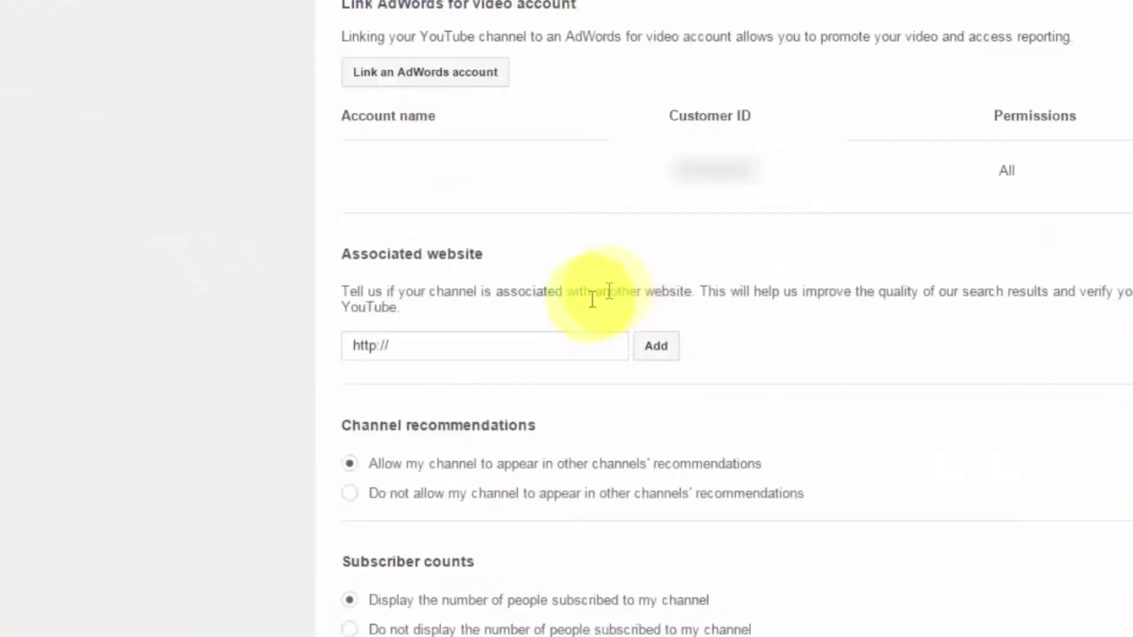
left_click(419, 343)
type("marketingvideodiy")
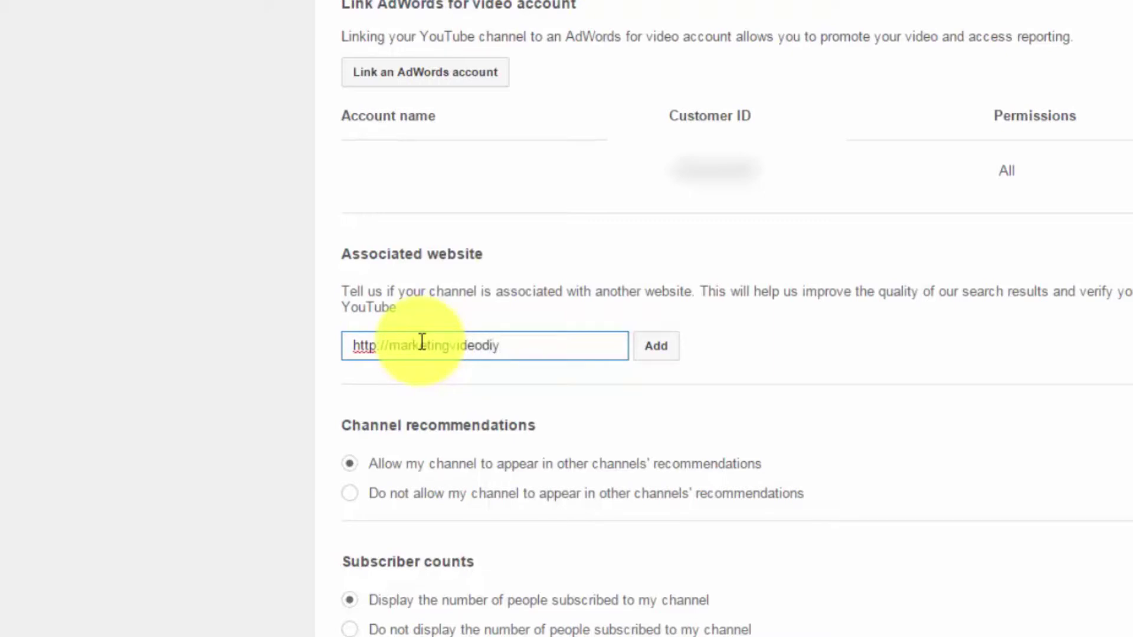
type(".com")
left_click(375, 346)
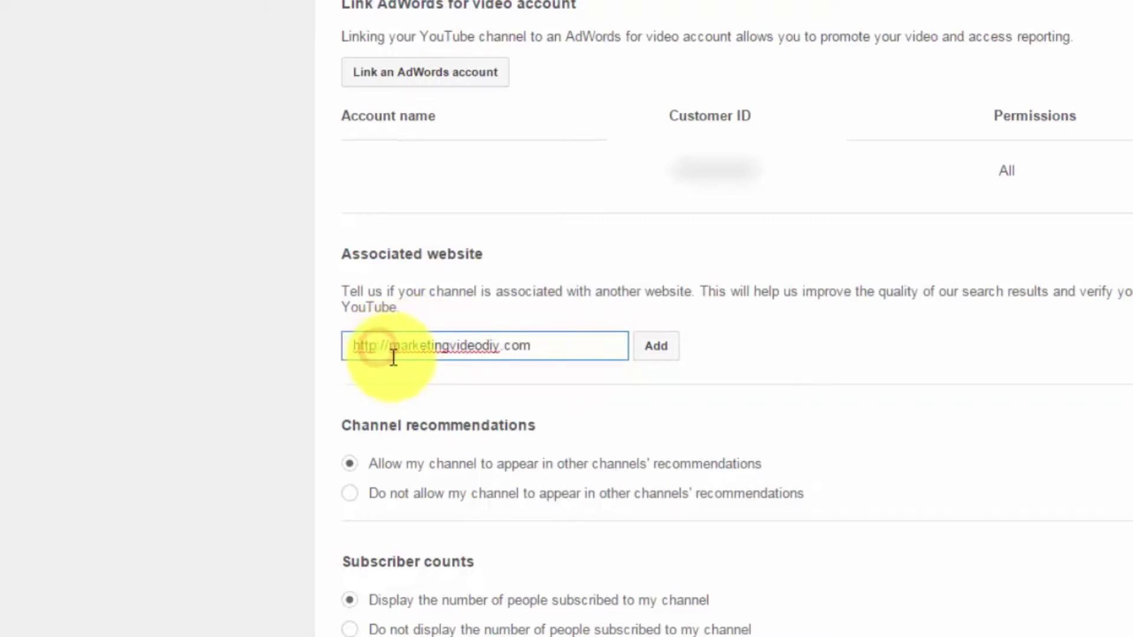
type("s")
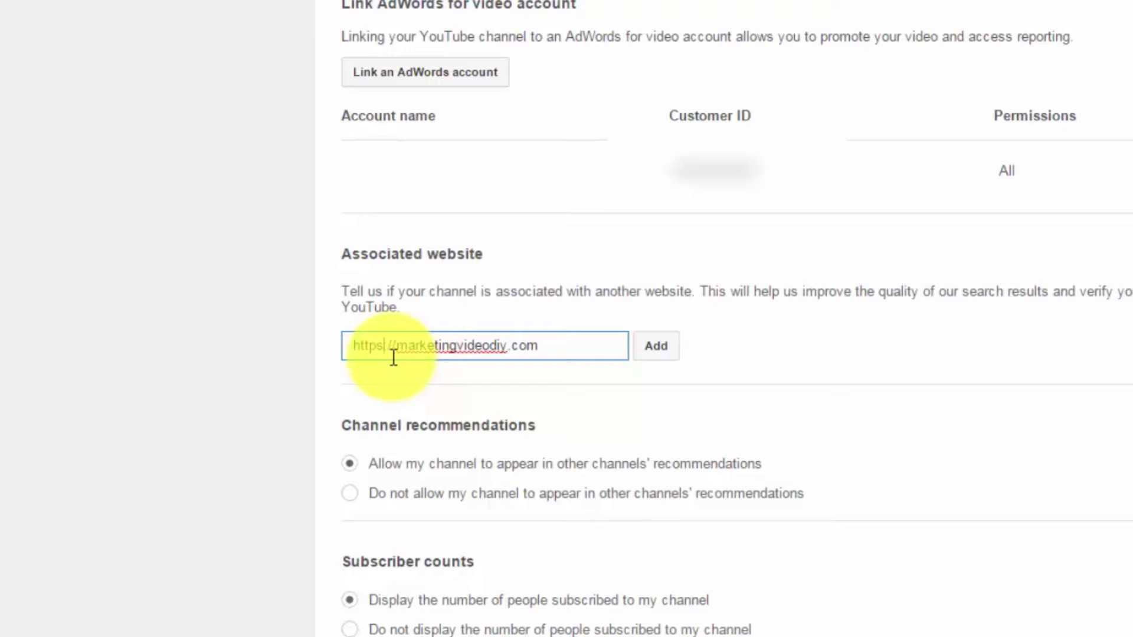
left_click(658, 352)
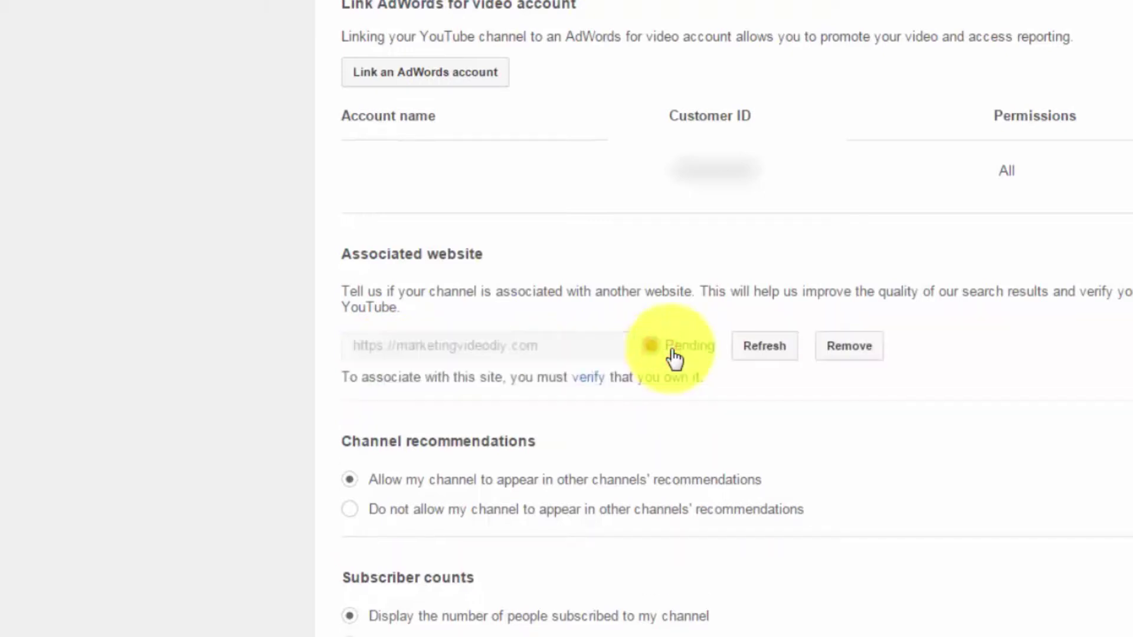
left_click(587, 380)
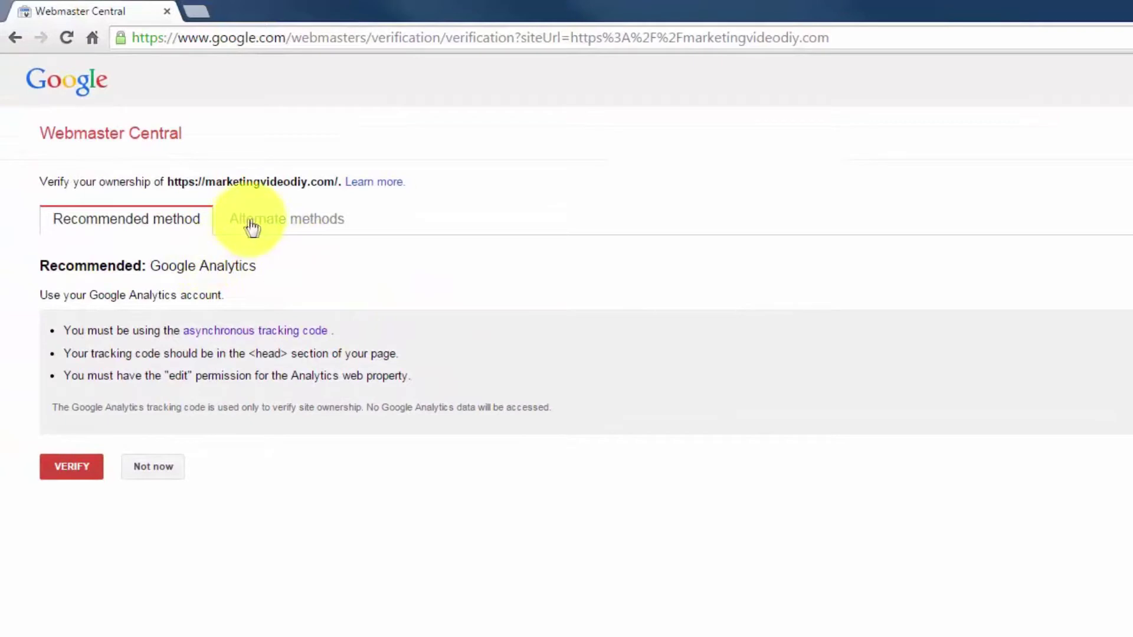
- Under Alternate methods, select HTML file upload as the verification method
left_click(271, 227)
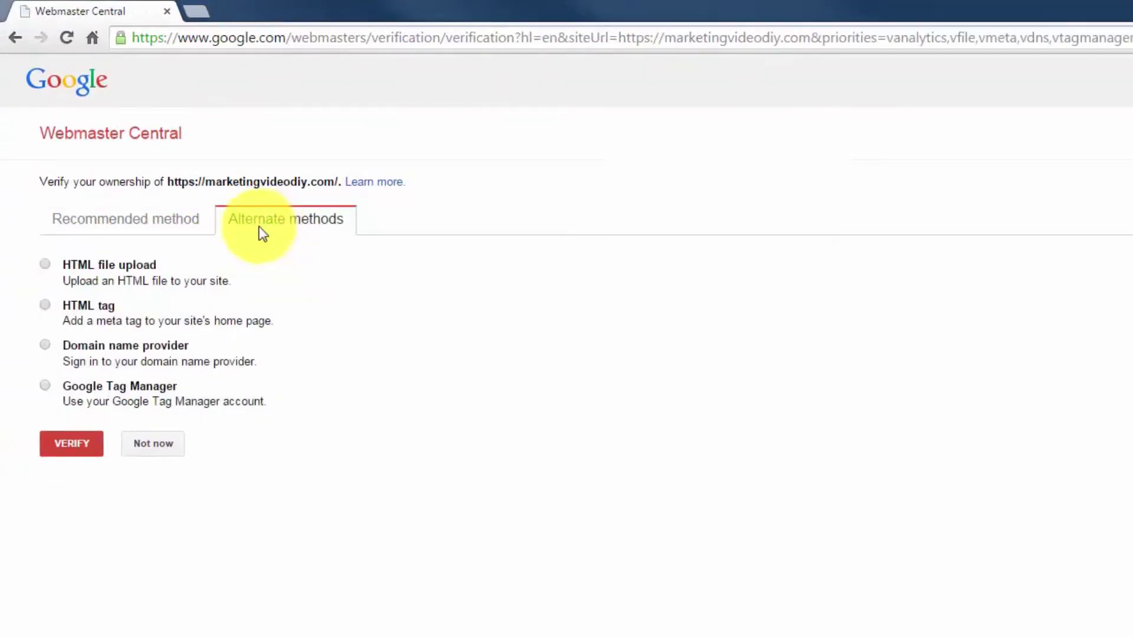
left_click(47, 263)
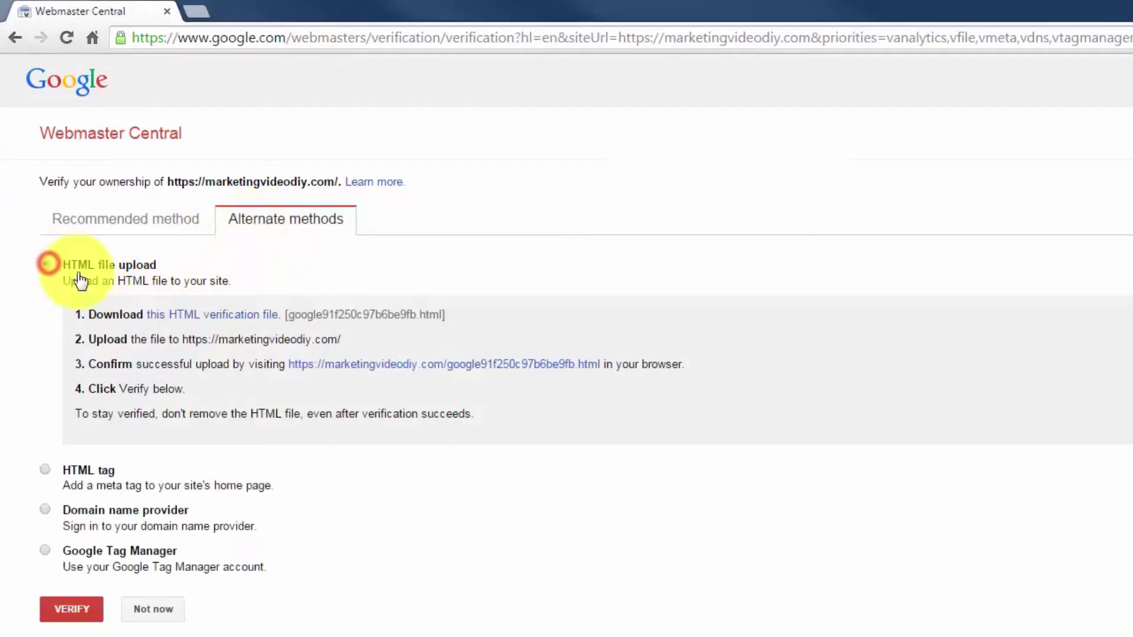
- Download the HTML verification file google91f250c97b6be9fb and save it to the Desktop
left_click(246, 314)
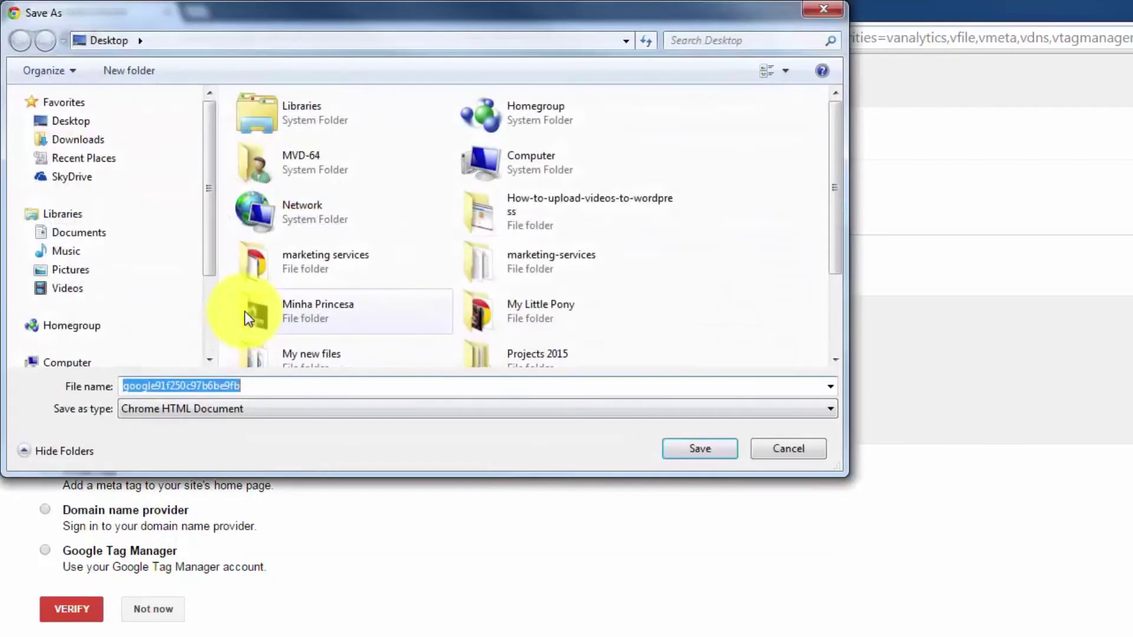
left_click(101, 122)
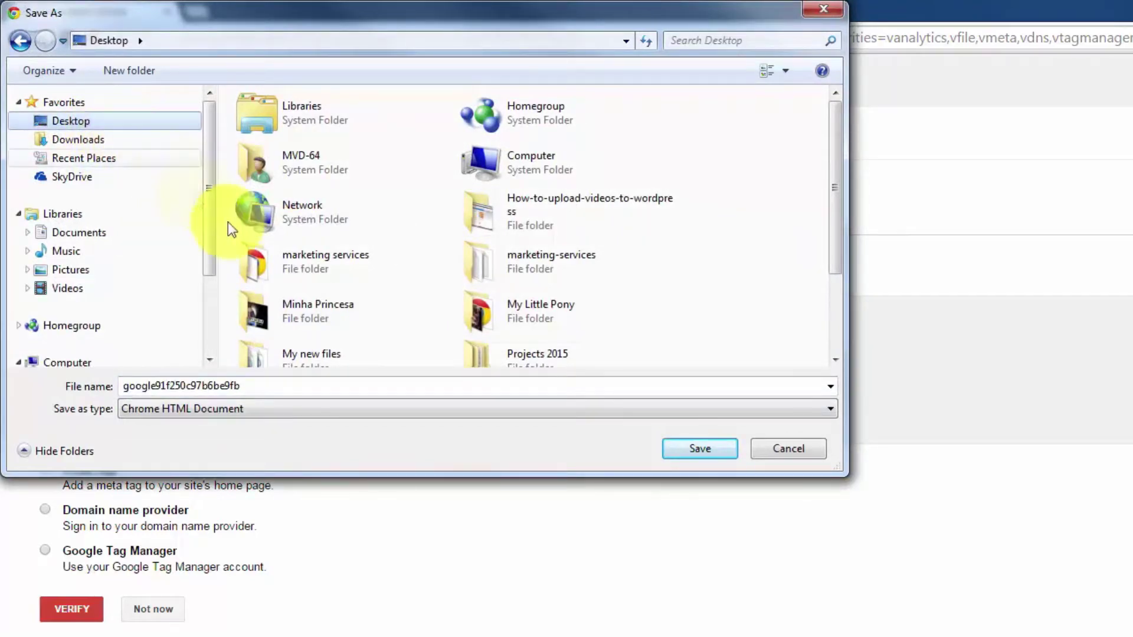
left_click(682, 446)
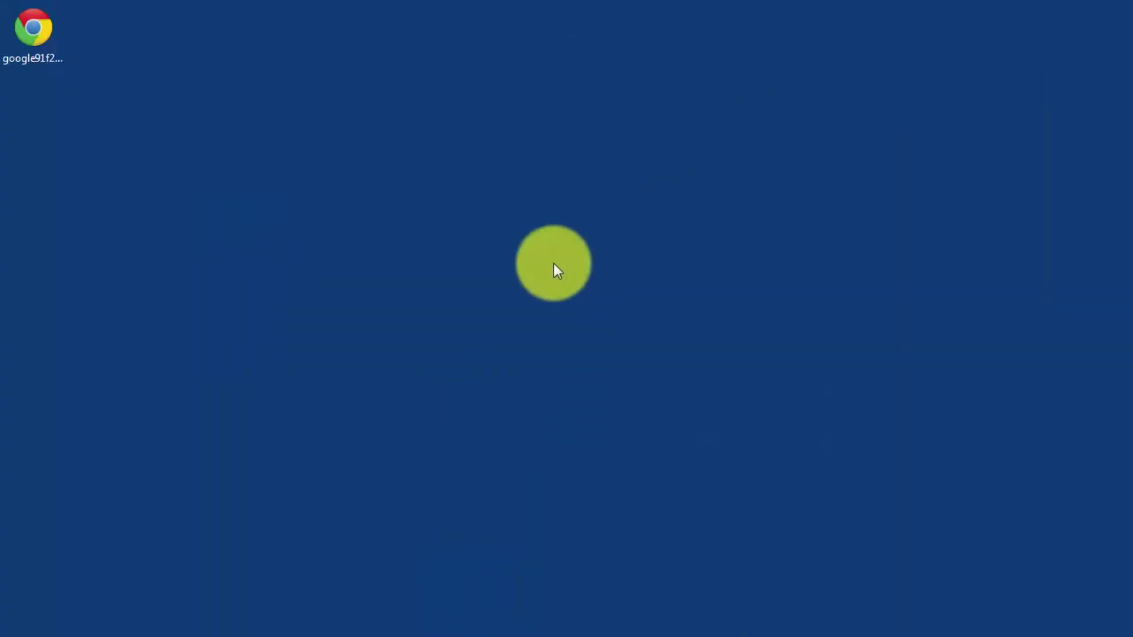
- Create a new desktop folder named 'Google Code'
right_click(540, 274)
mouse_move(620, 423)
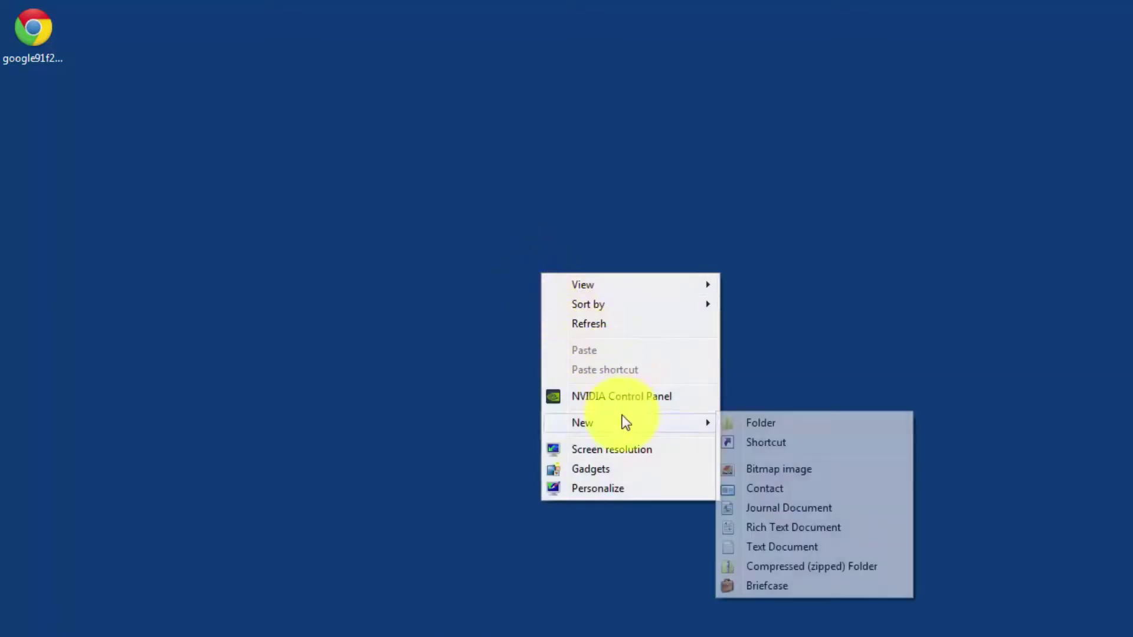
left_click(736, 421)
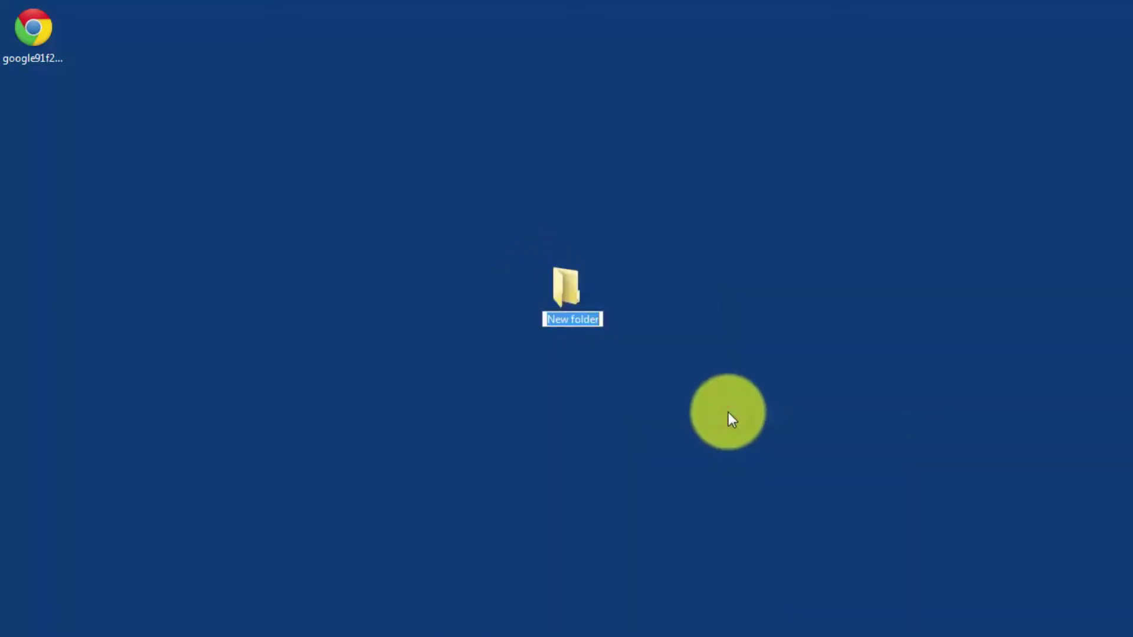
type("Go")
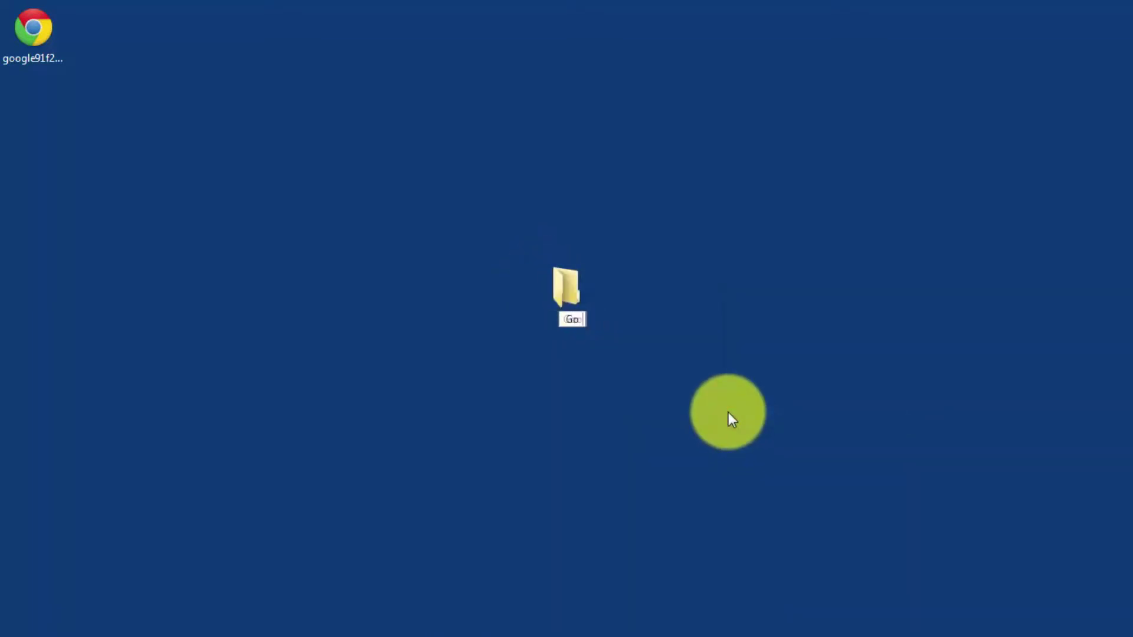
type("ogle Code")
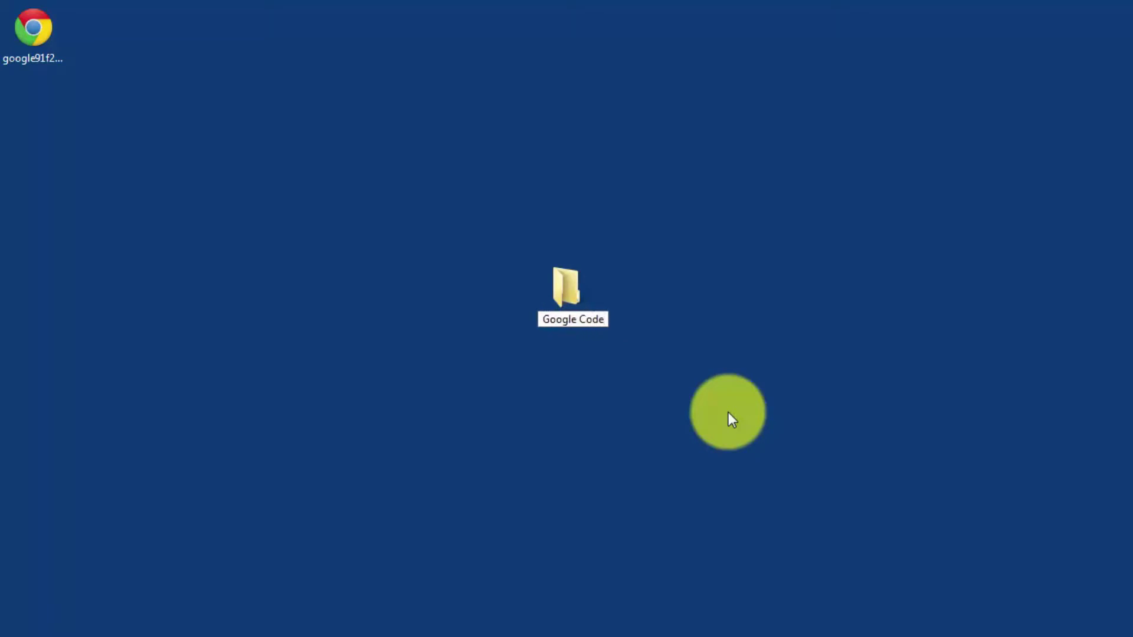
left_click(715, 403)
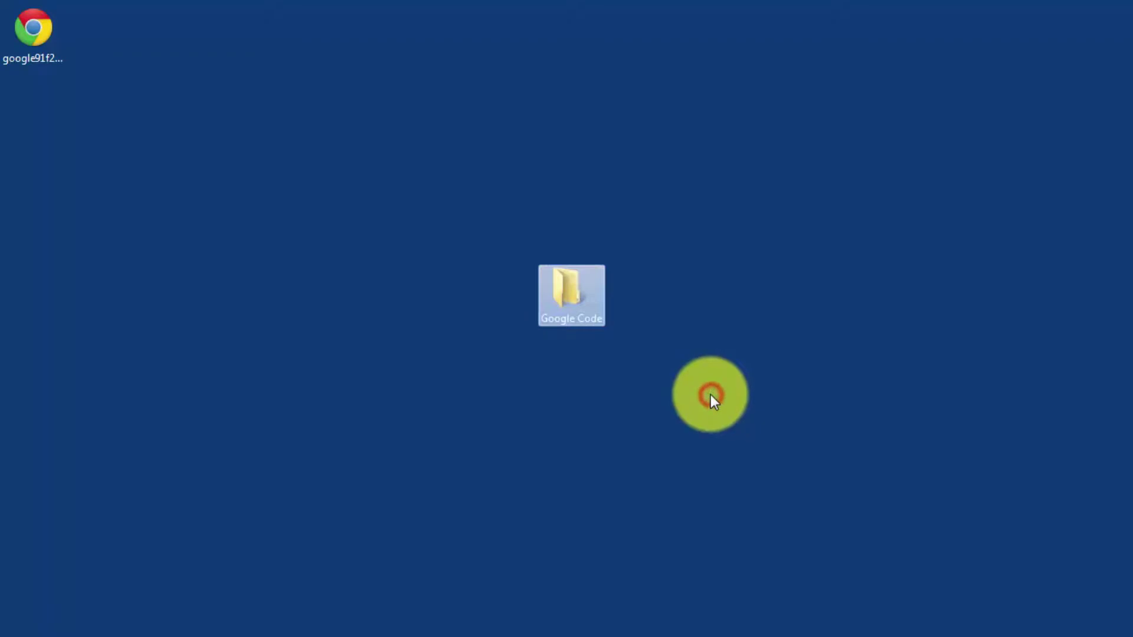
- Move the verification file into Google Code and place the folder at the desktop's top-left
left_click_drag(49, 35, 565, 295)
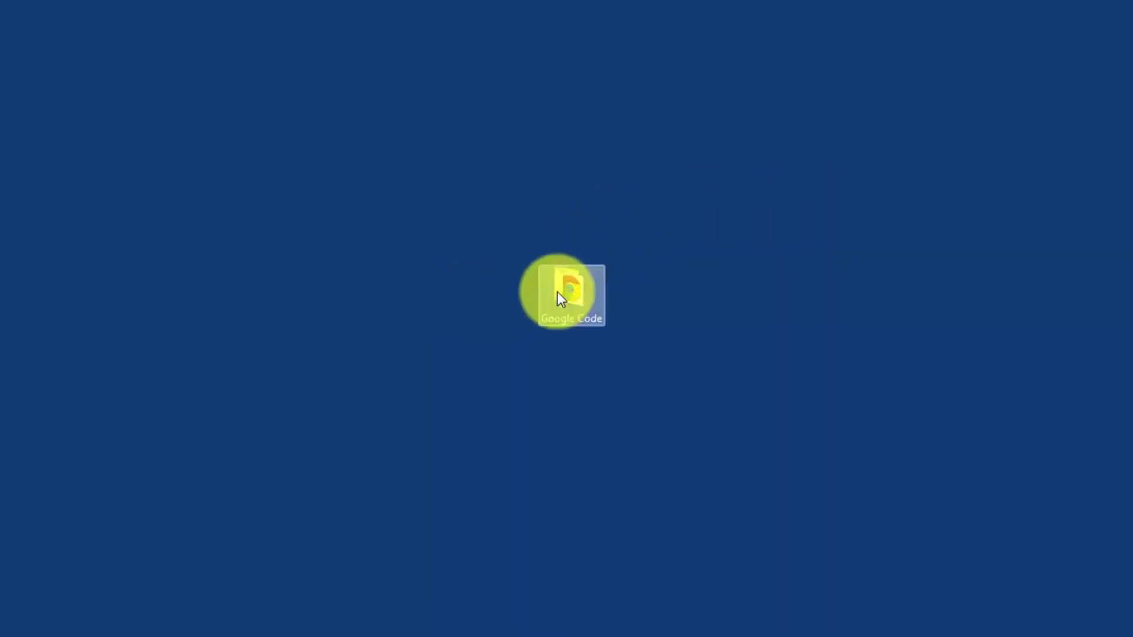
left_click_drag(560, 291, 71, 51)
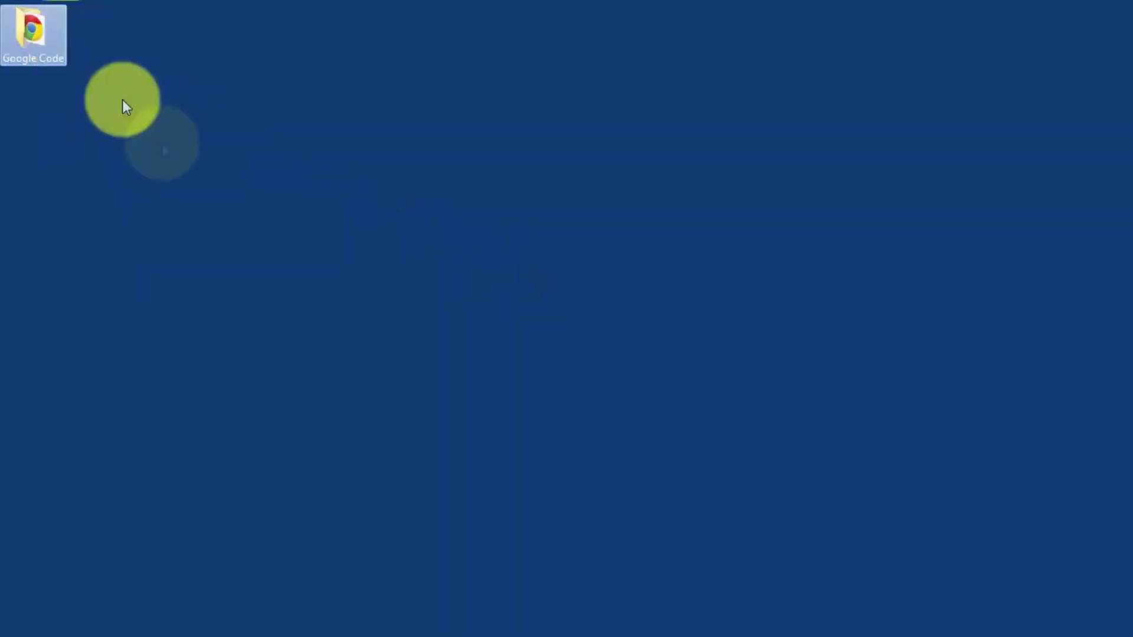
left_click(221, 204)
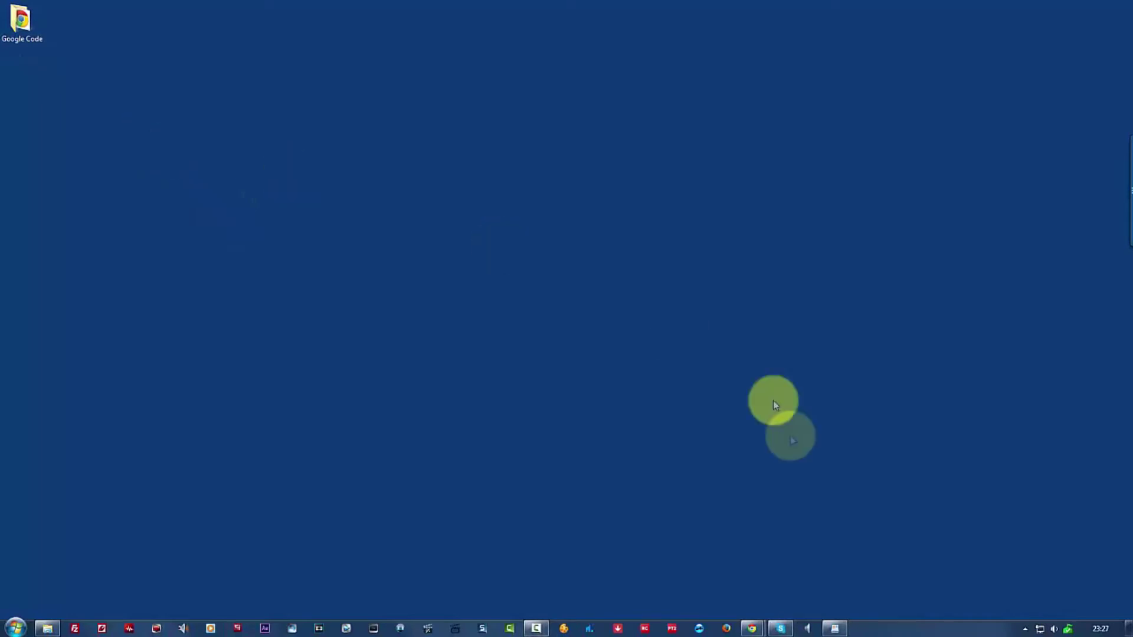
- Return to the Webmaster Central Chrome window and open a new blank tab
left_click(749, 627)
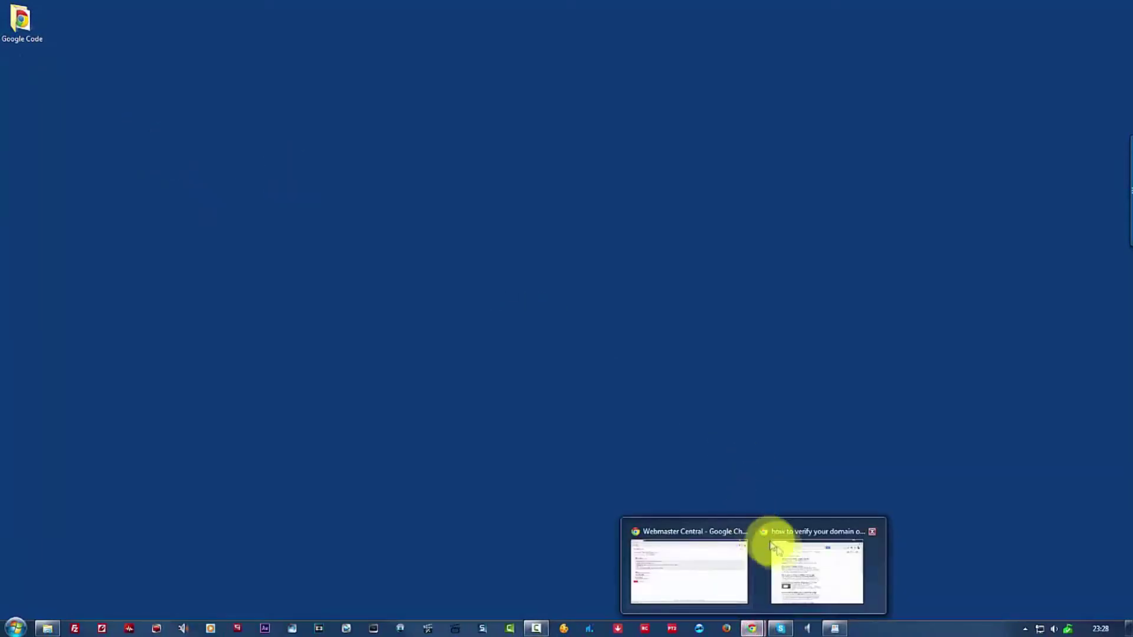
left_click(688, 569)
left_click(131, 7)
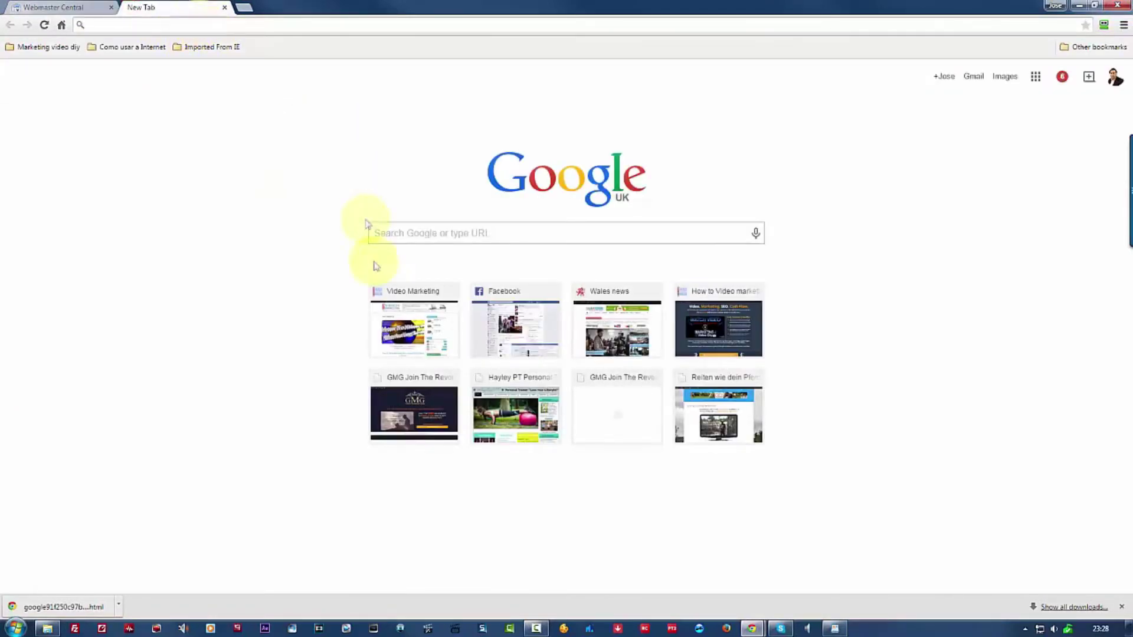
left_click(400, 329)
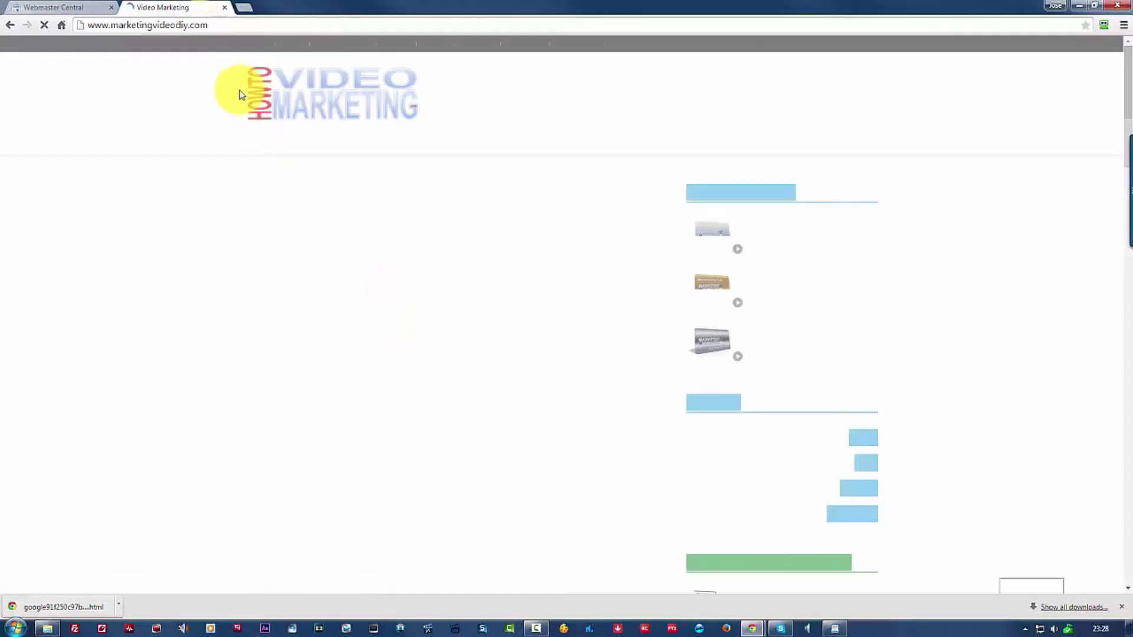
left_click(232, 26)
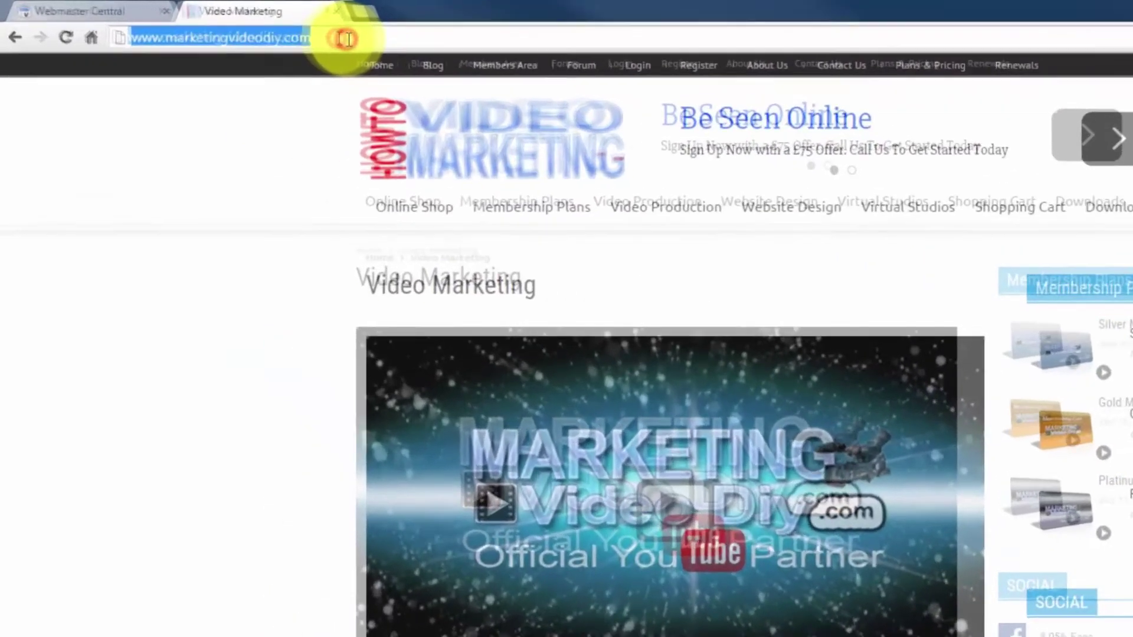
left_click(347, 39)
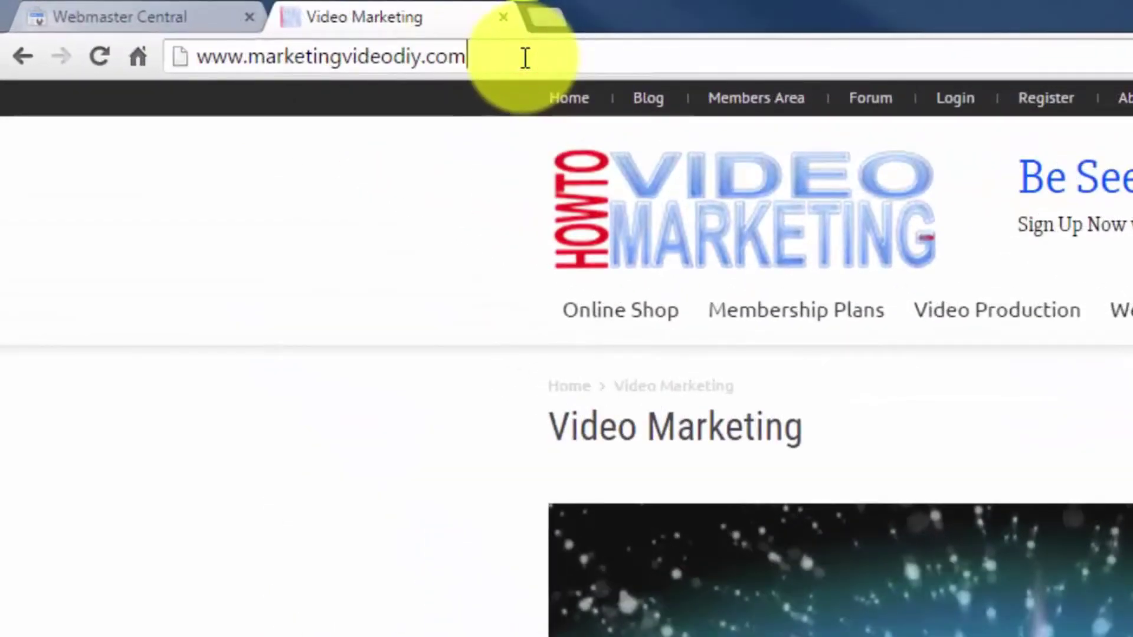
type("/")
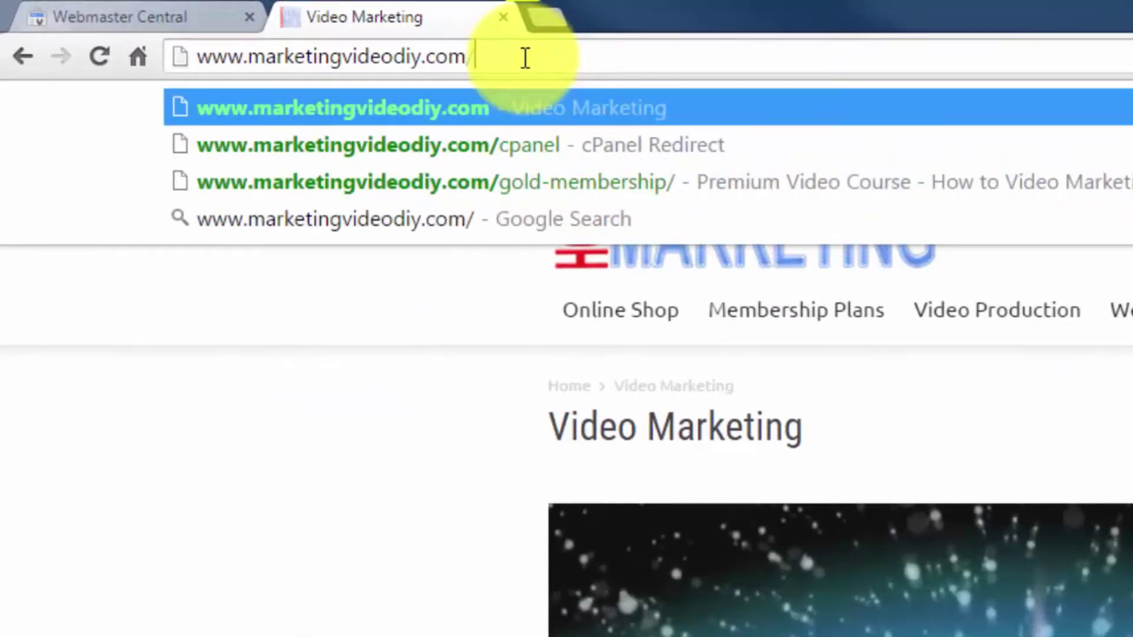
type("cpane")
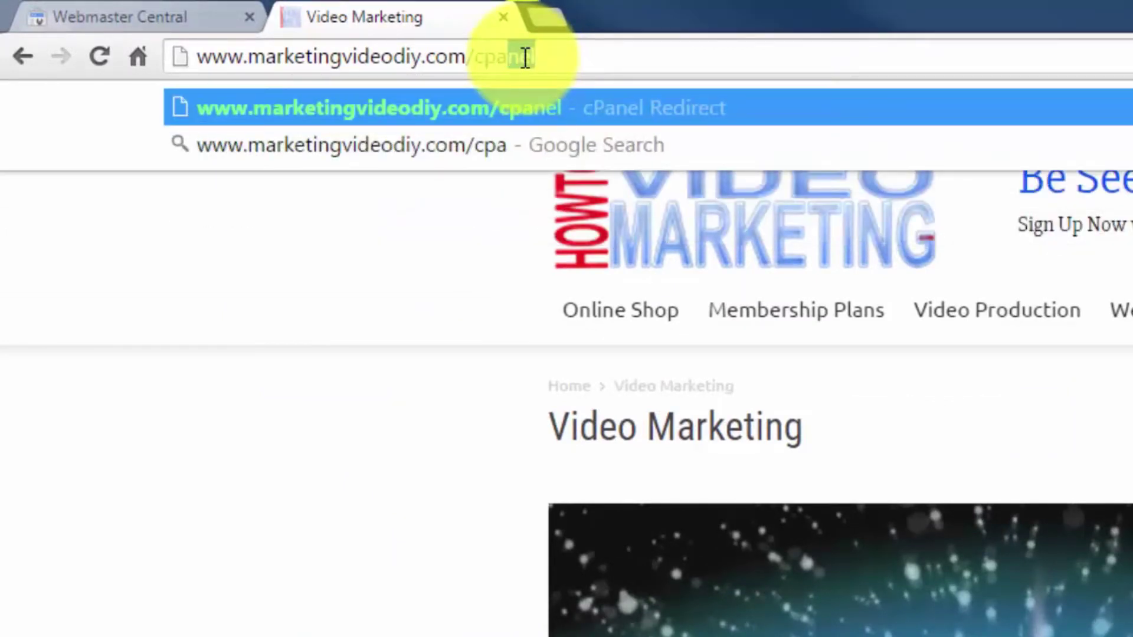
type("l")
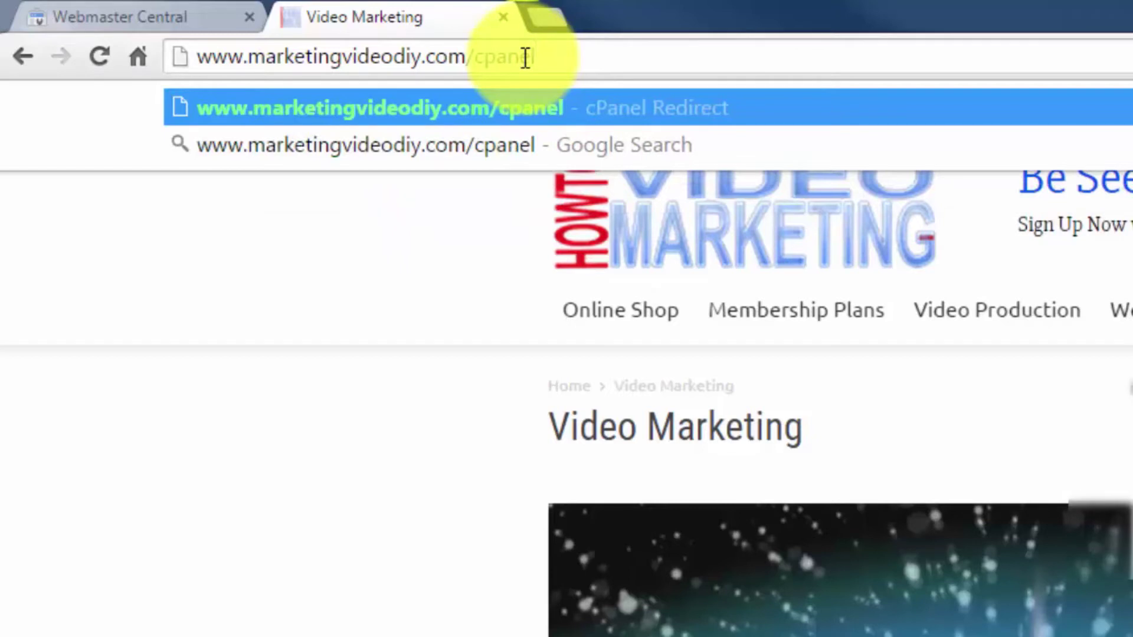
key("Return")
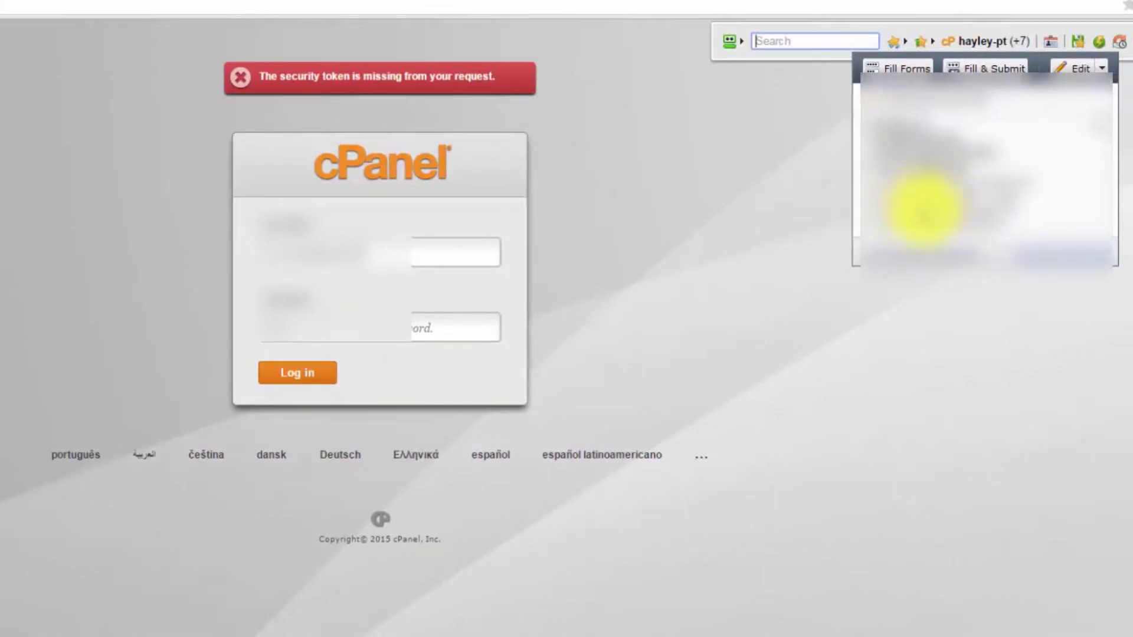
- Log in to cPanel using the saved RoboForm hosting credentials
left_click(924, 199)
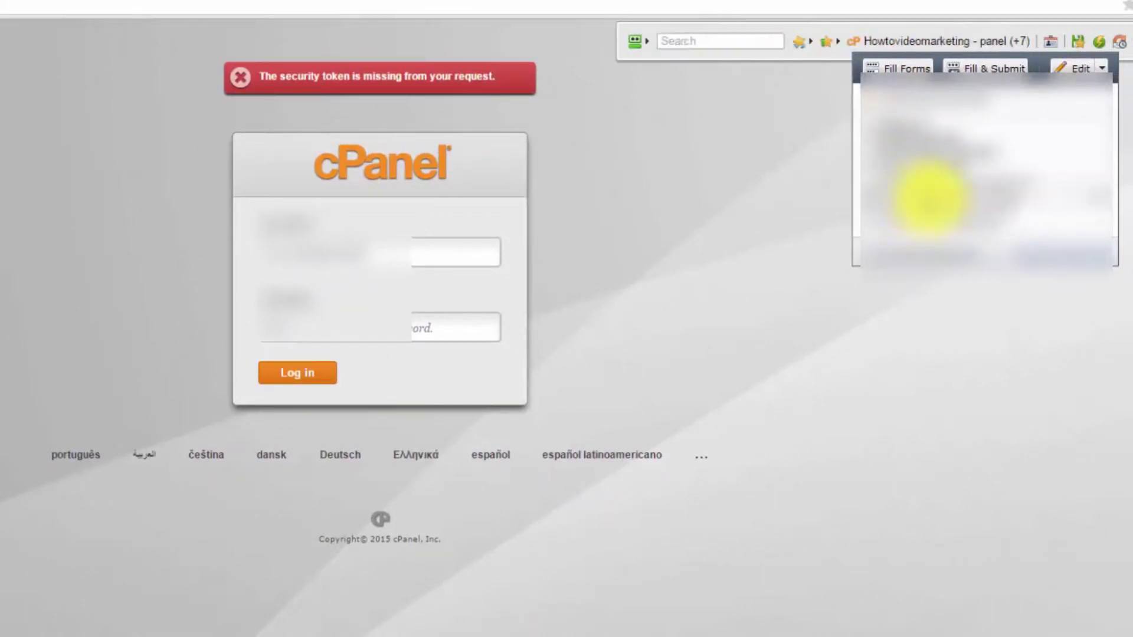
right_click(1110, 203)
left_click(725, 136)
double_click(726, 136)
left_click(732, 139)
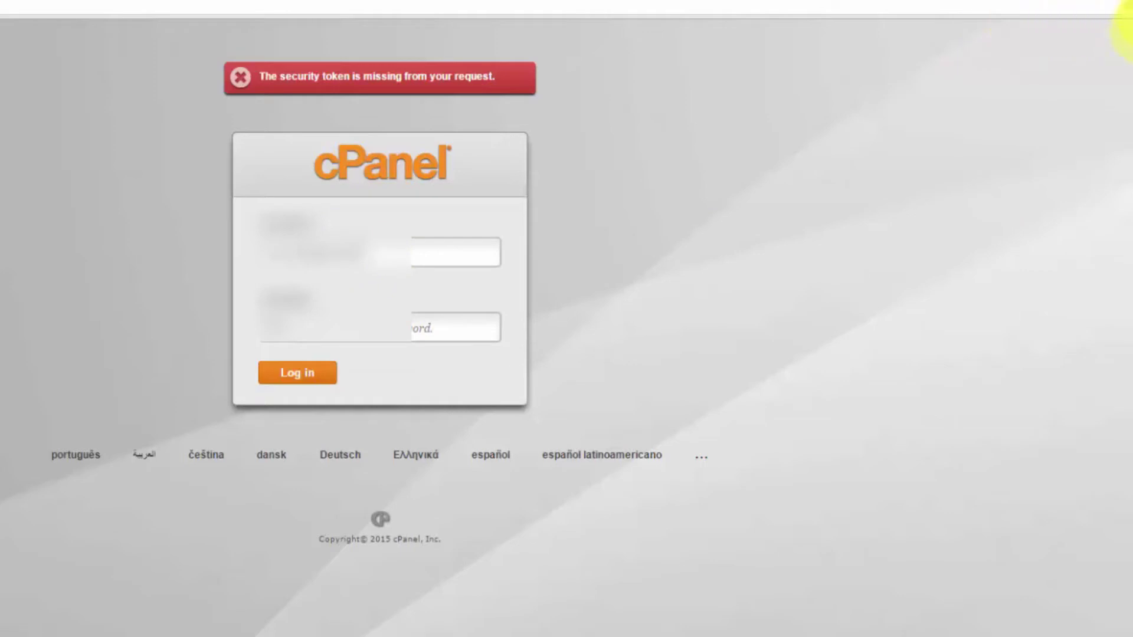
left_click(955, 44)
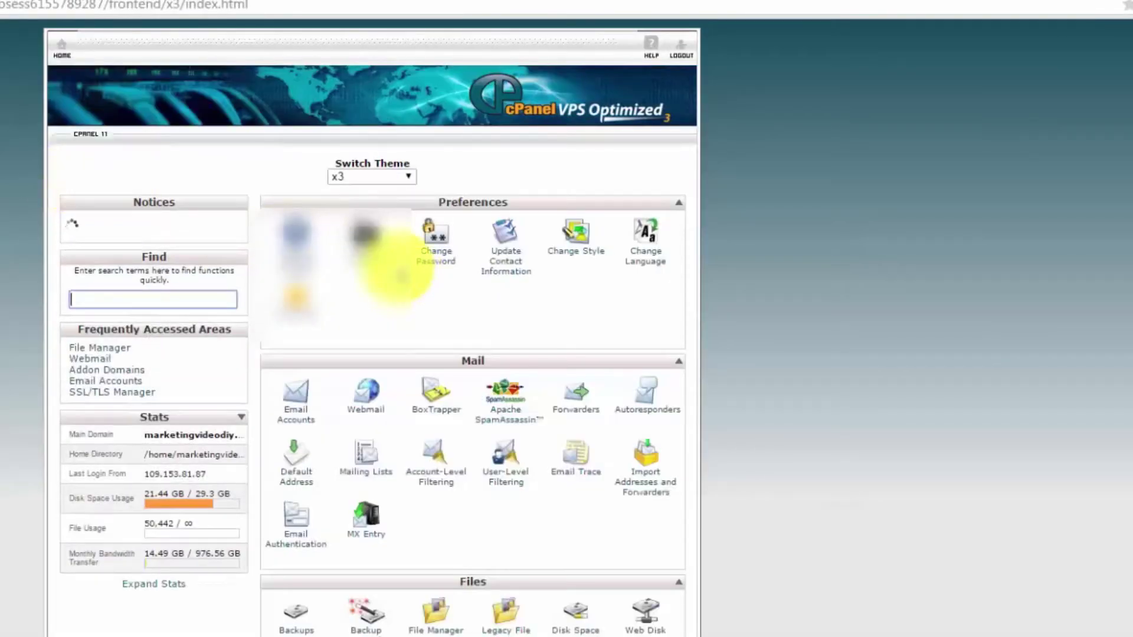
- Open File Manager on the home directory for marketingvideodiy.com with Show Hidden Files ticked
scroll(416, 269, "down", 3)
scroll(415, 266, "down", 7)
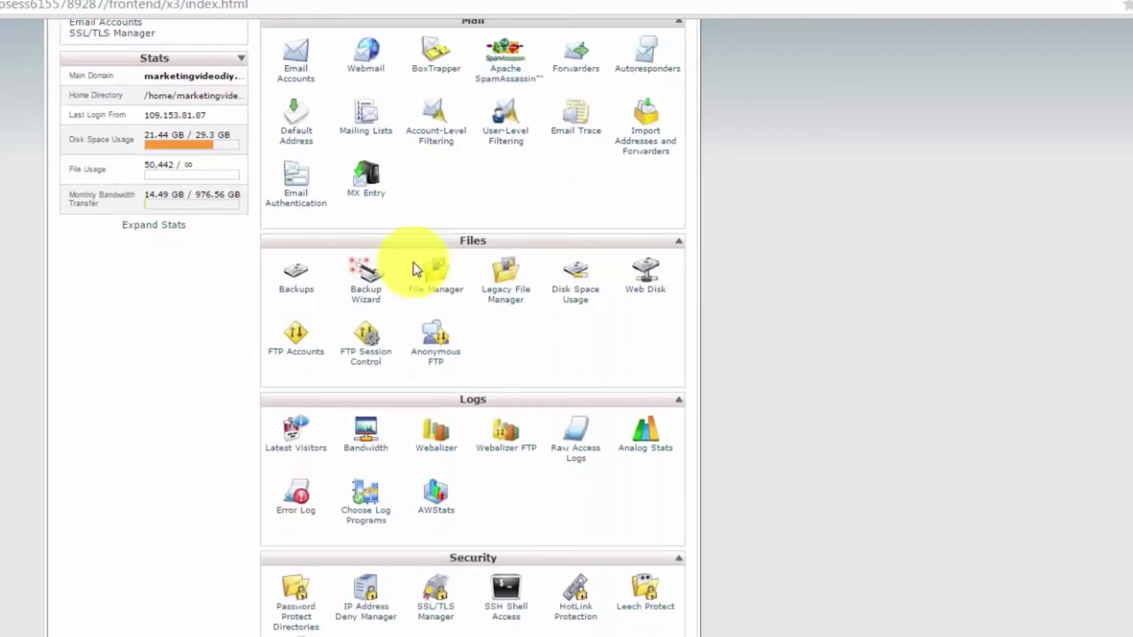
scroll(378, 319, "down", 3)
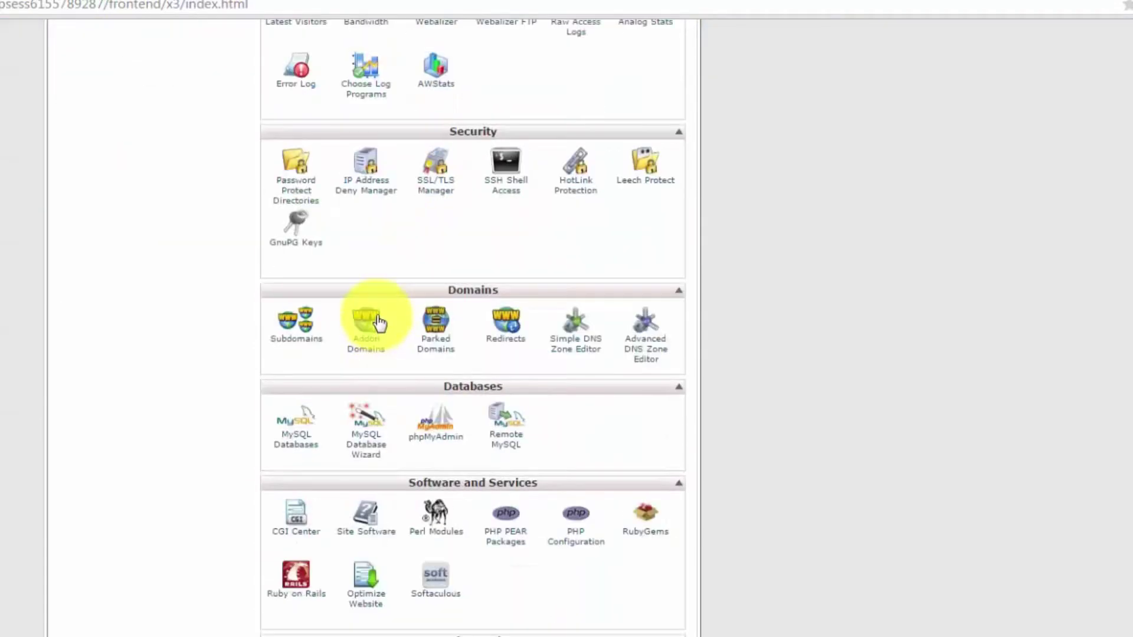
scroll(436, 266, "up", 6)
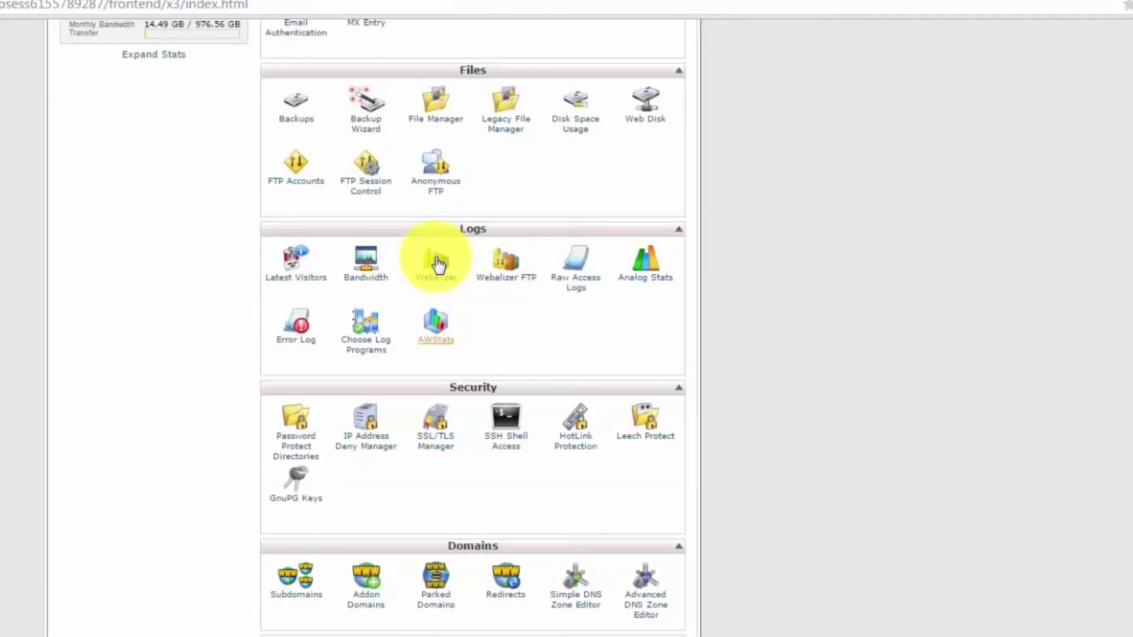
scroll(397, 222, "up", 2)
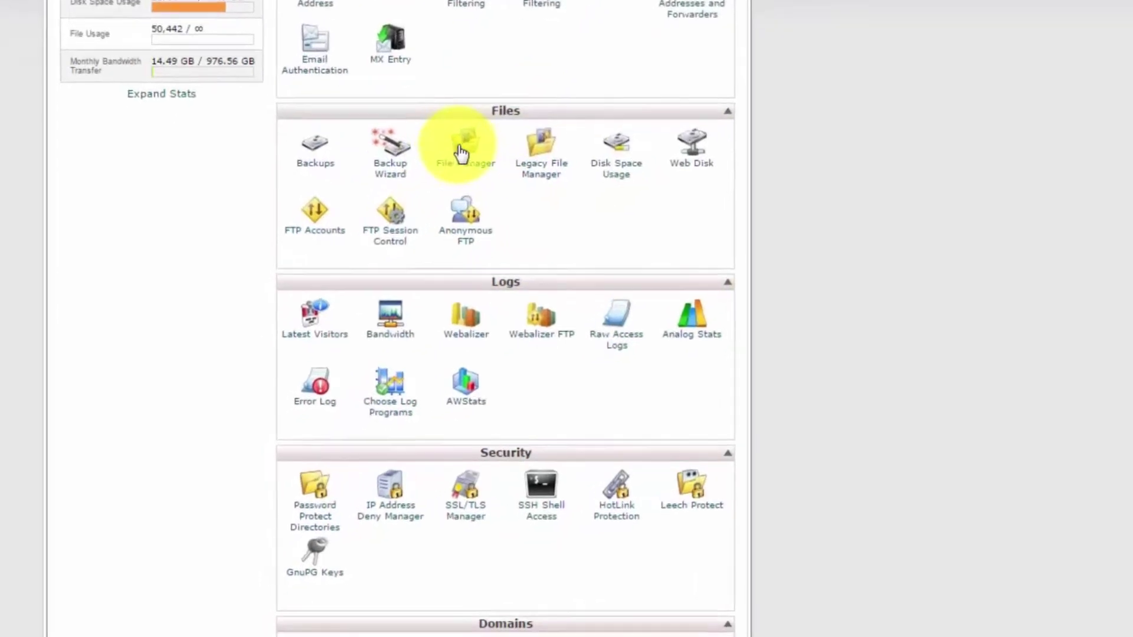
left_click(459, 180)
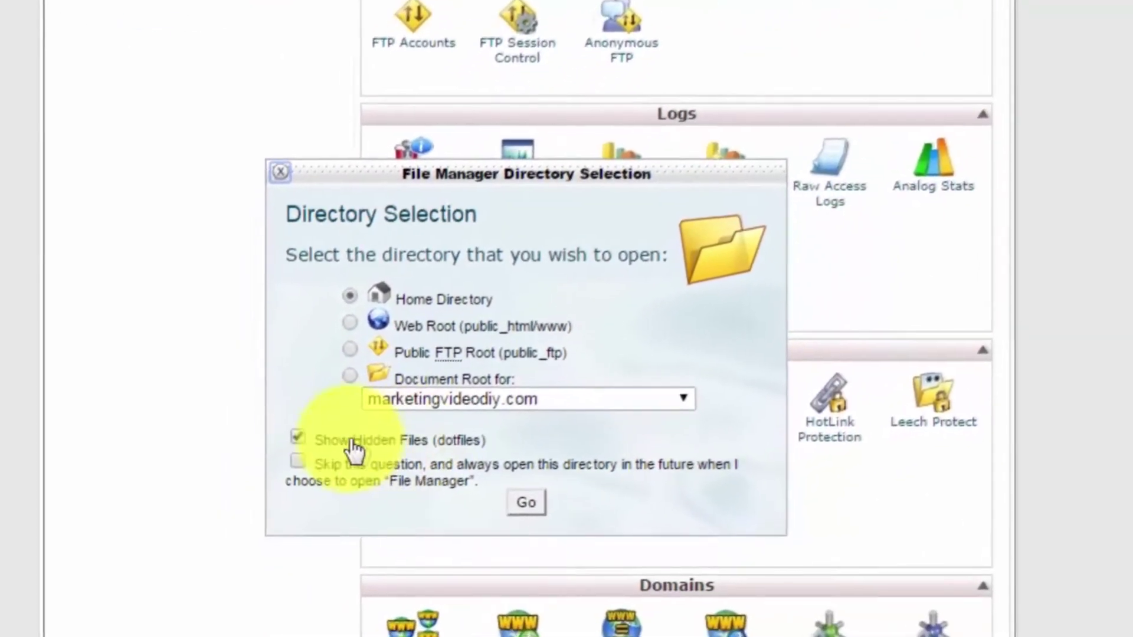
left_click(288, 448)
left_click(314, 419)
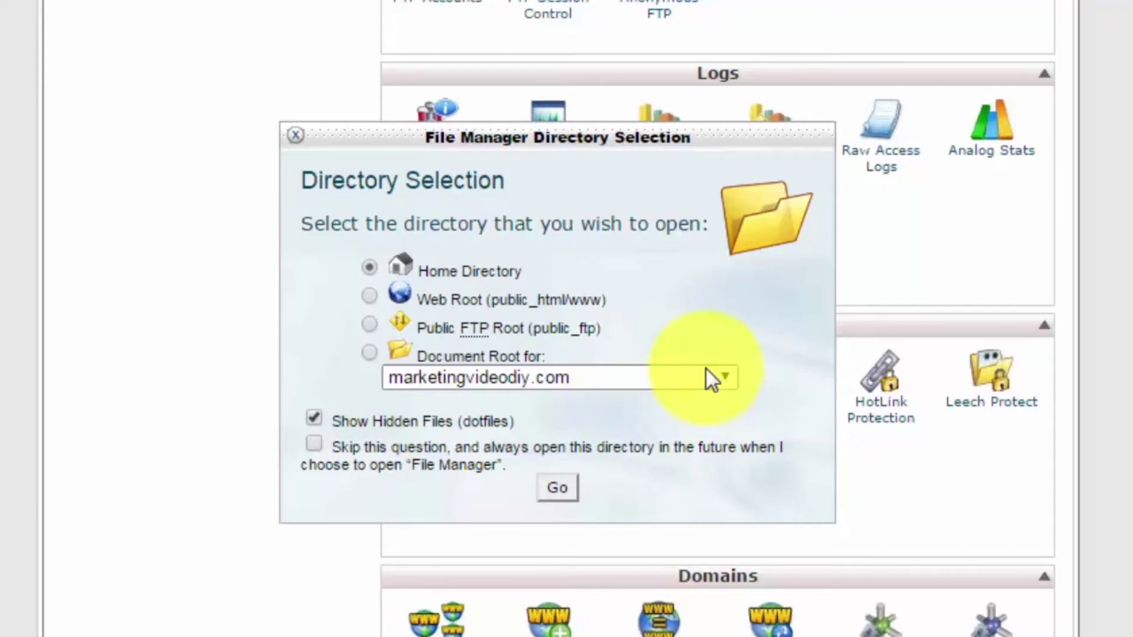
left_click(720, 377)
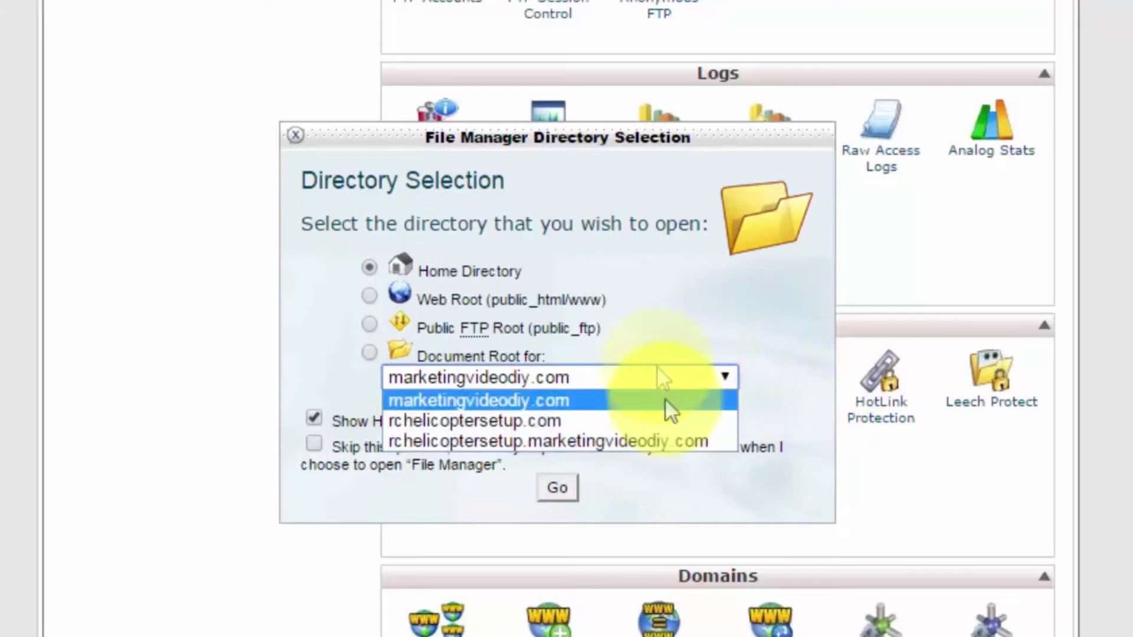
left_click(695, 377)
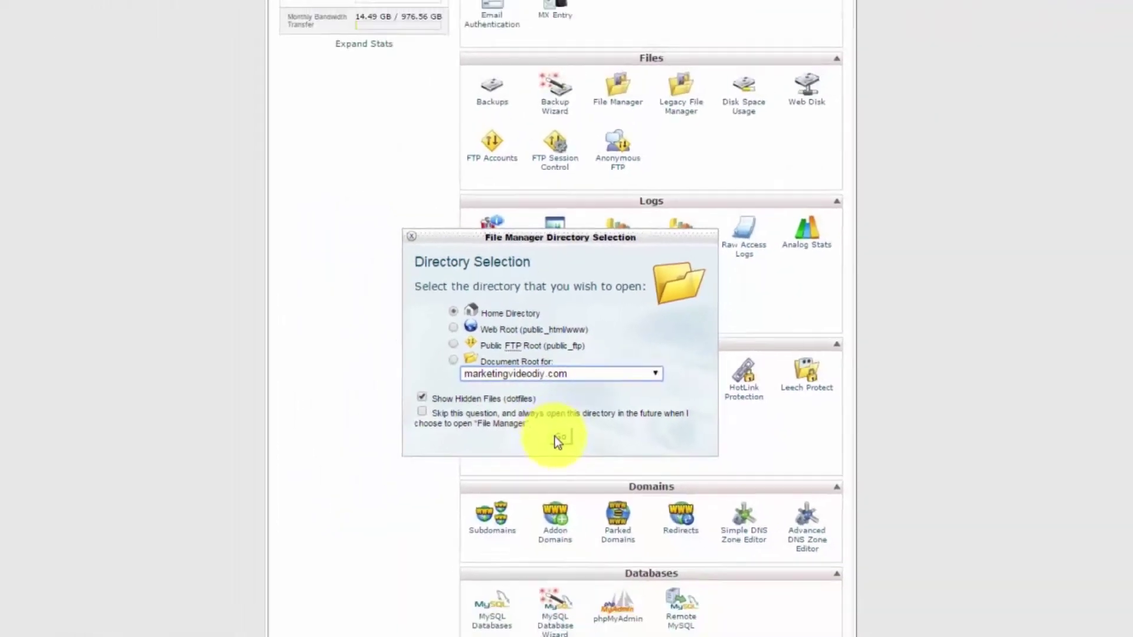
left_click(557, 487)
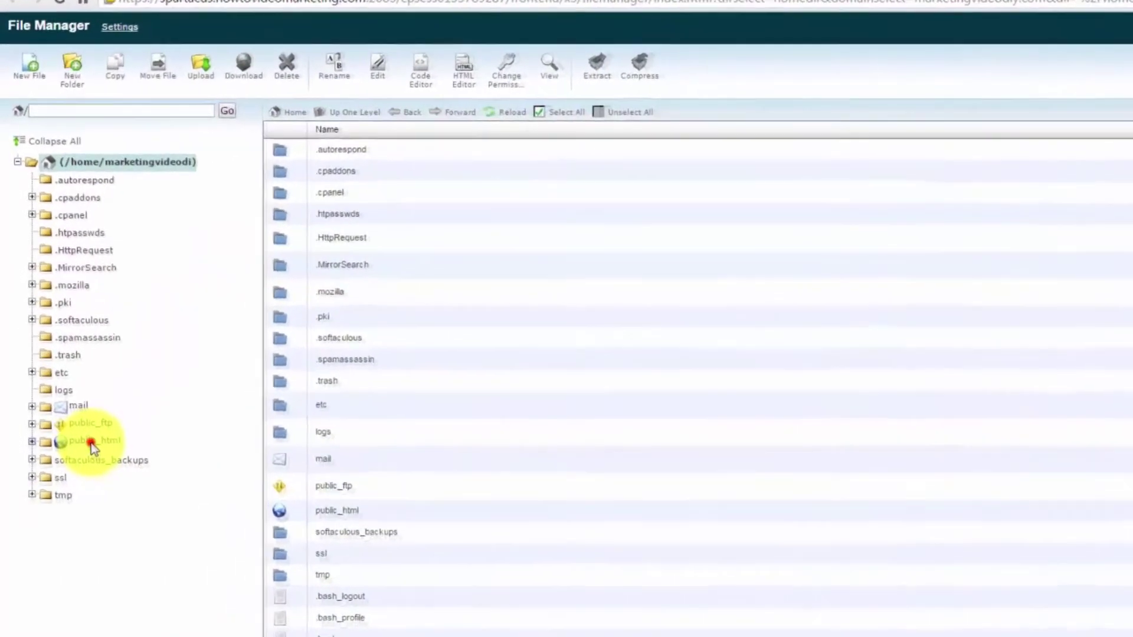
- Open public_html's upload page and place the Google Code folder window beside it
left_click(65, 354)
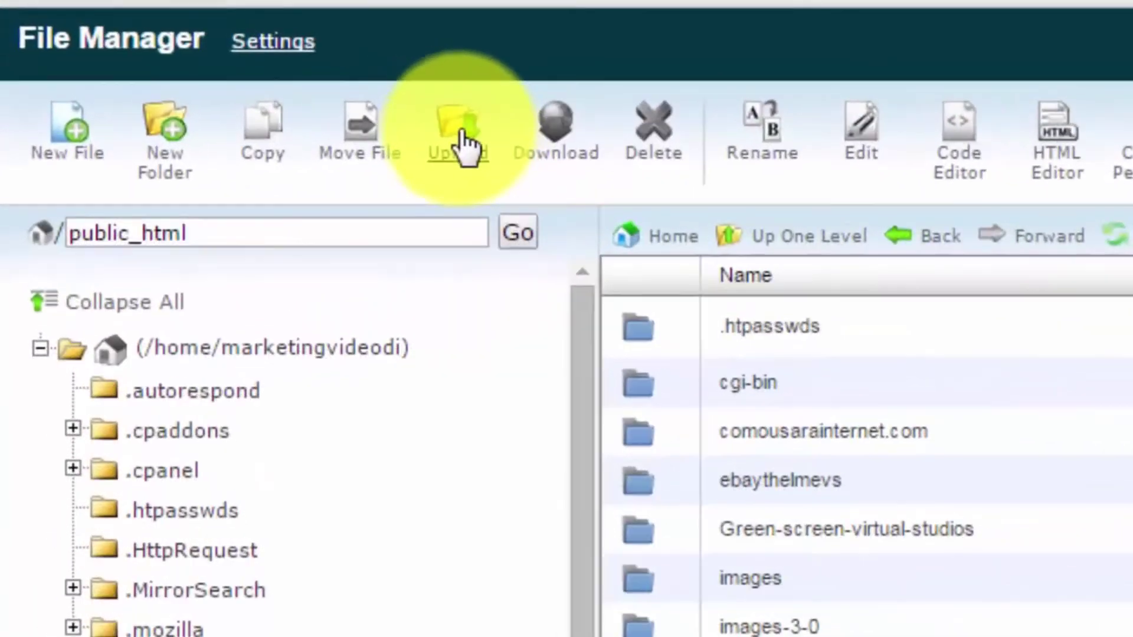
left_click(243, 68)
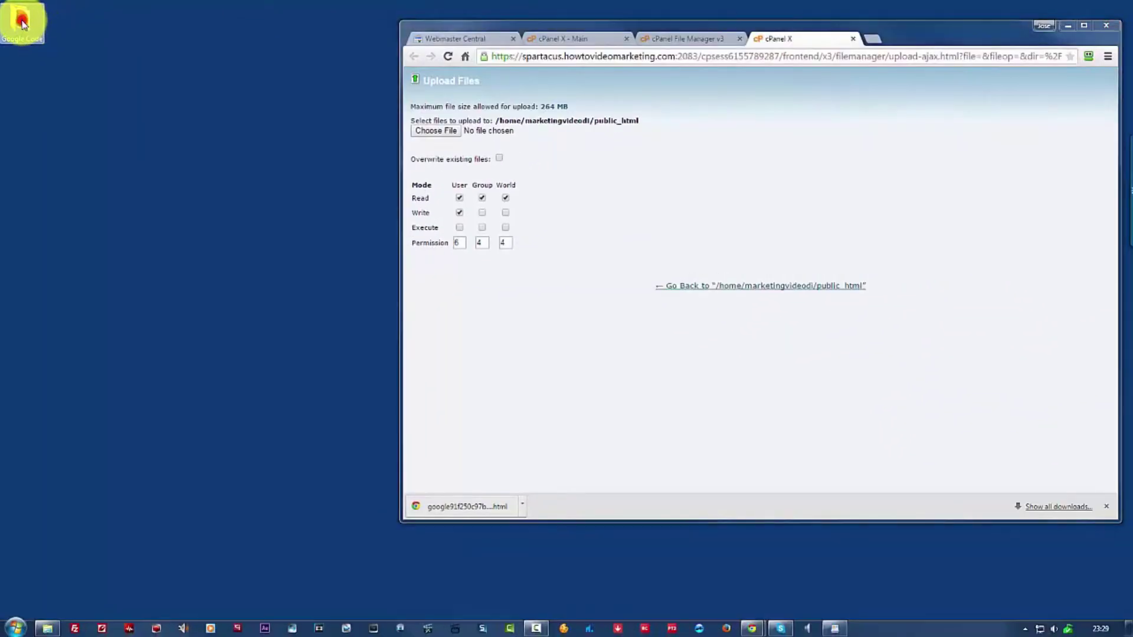
double_click(22, 23)
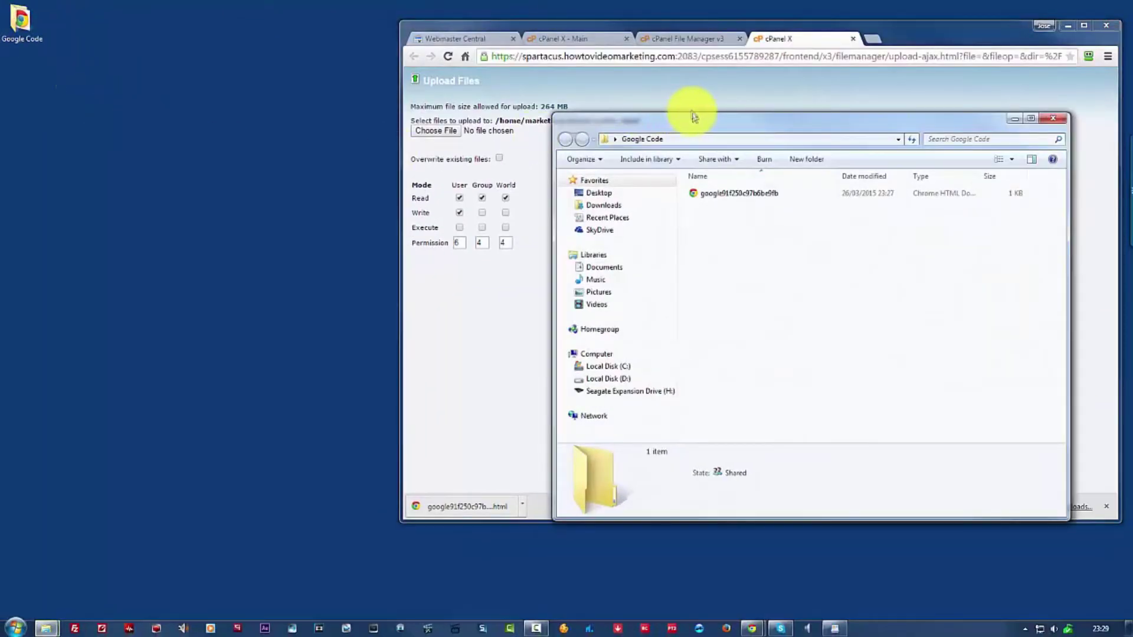
left_click_drag(694, 119, 279, 206)
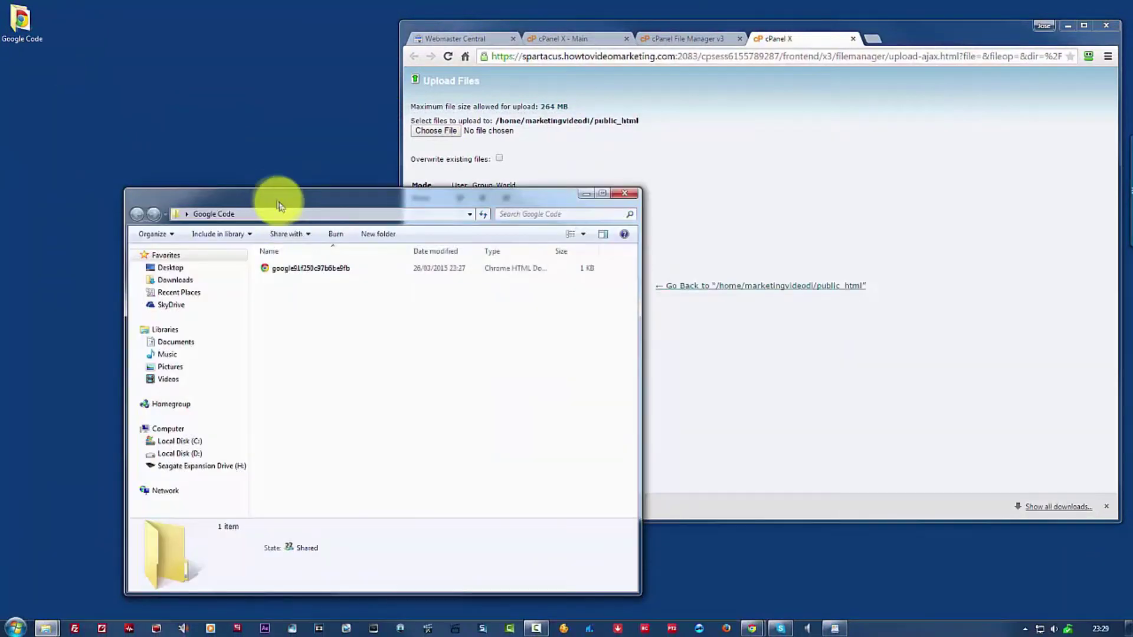
- Drag google91f250c97b6be9fb.html onto the upload page and confirm overwriting the existing file
left_click(315, 271)
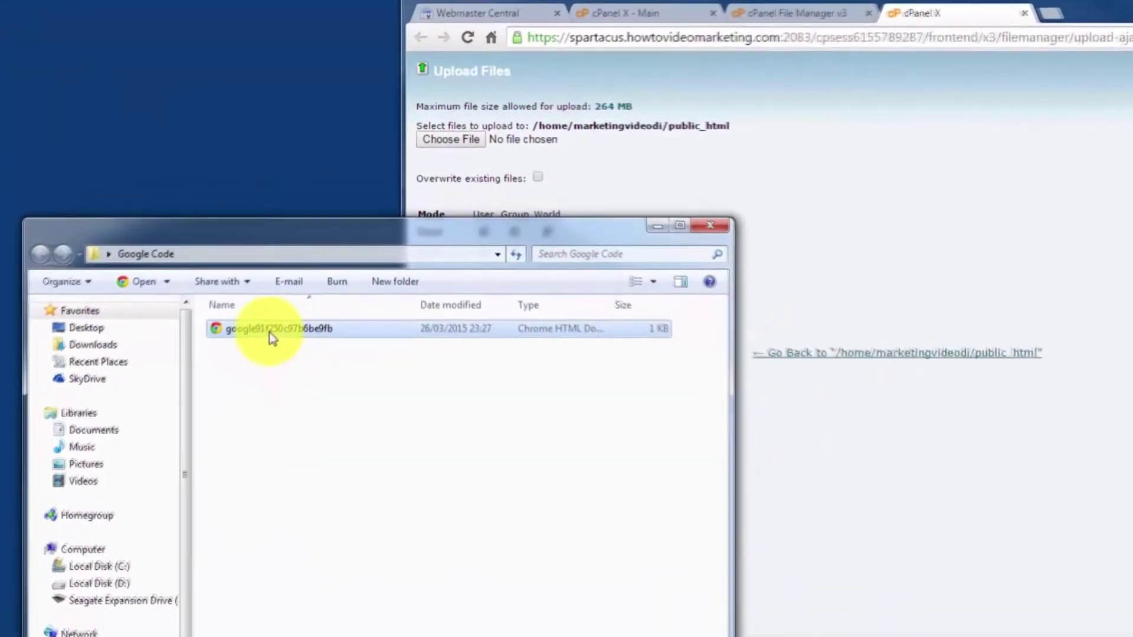
left_click(287, 297)
left_click_drag(250, 368, 476, 154)
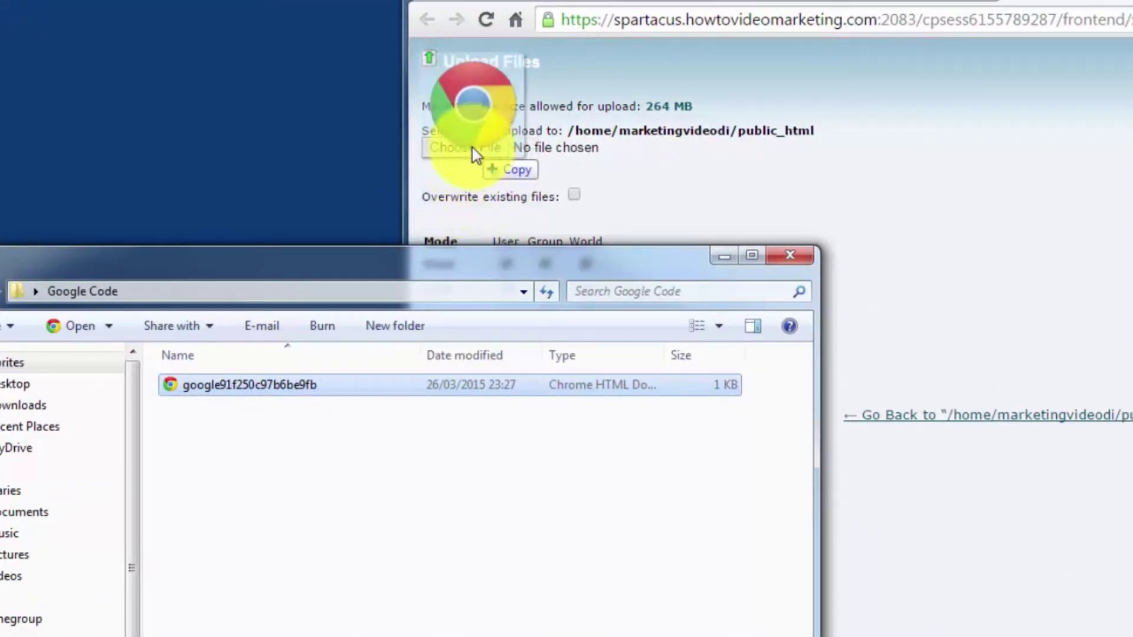
left_click_drag(472, 147, 472, 147)
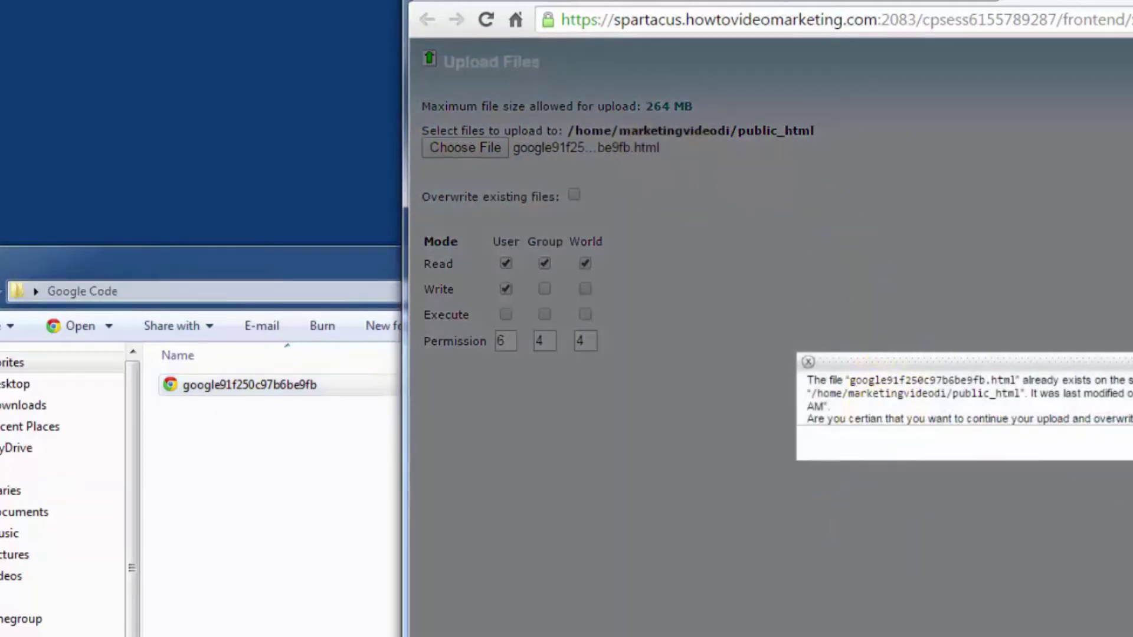
left_click(1124, 443)
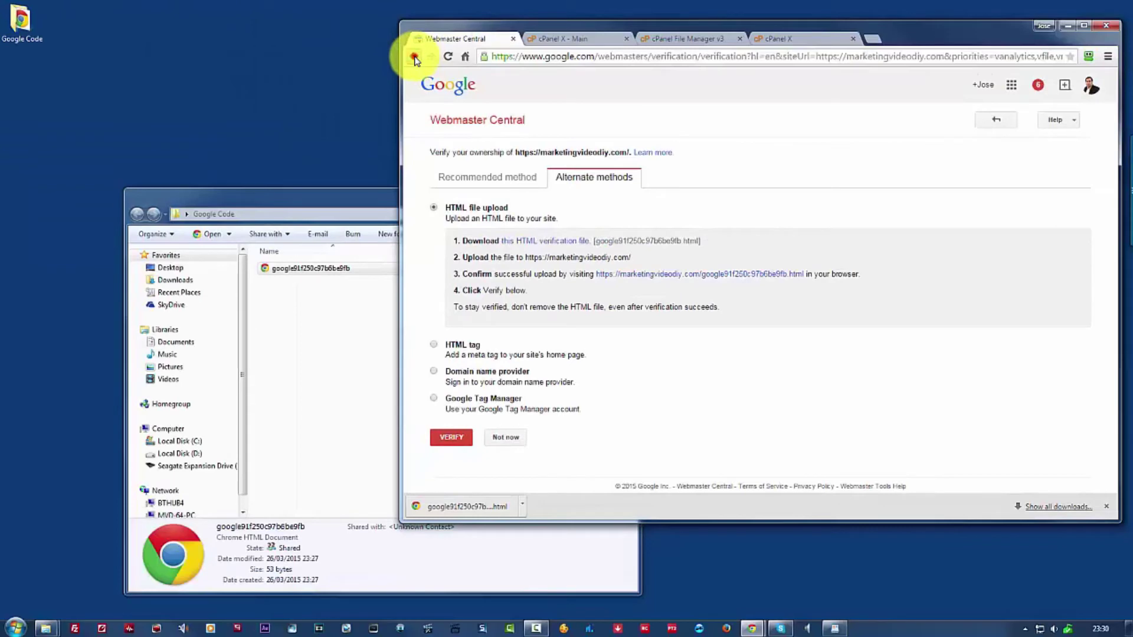
- Return to the YouTube advanced settings page and reload it to check the website's status
left_click(414, 57)
left_click(414, 57)
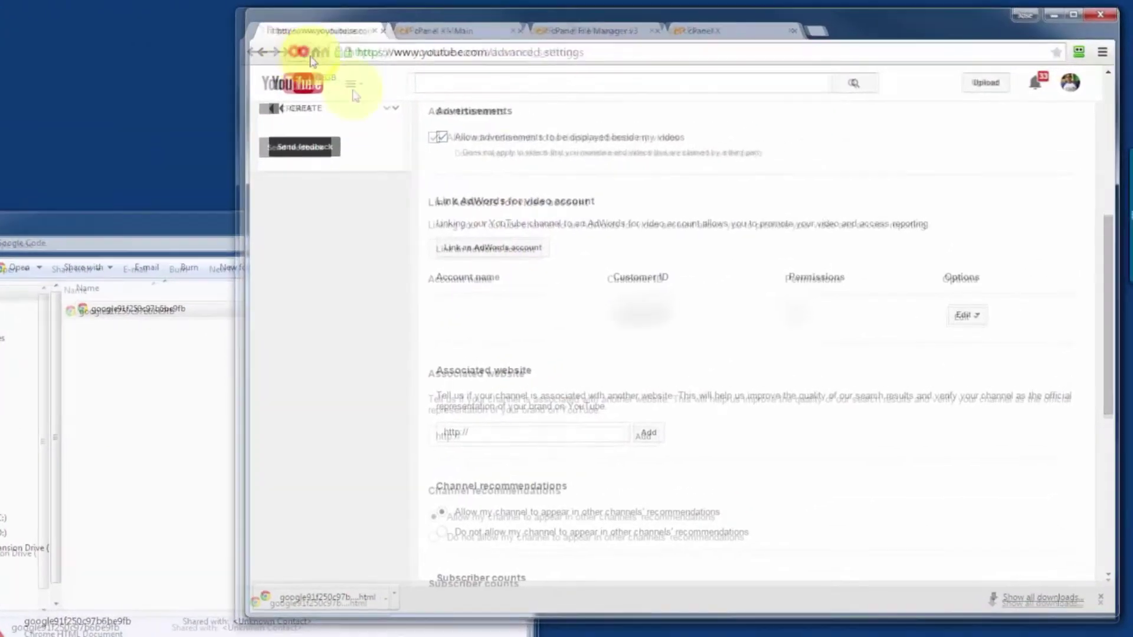
left_click(310, 54)
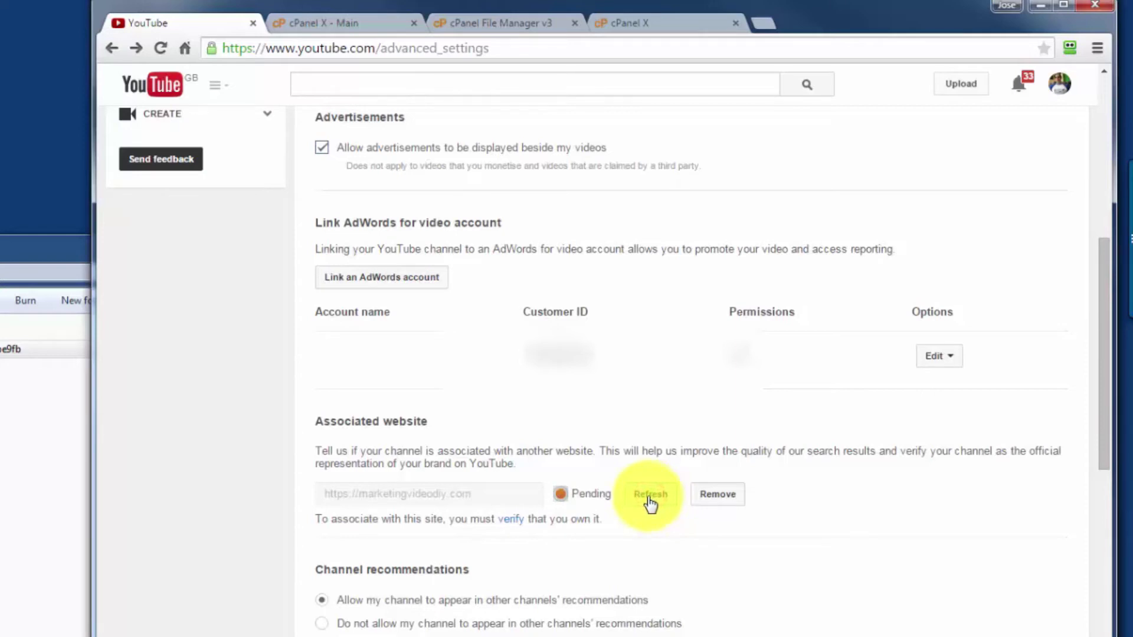
- Open the pending website's verify link in a new tab and switch to that tab
right_click(510, 524)
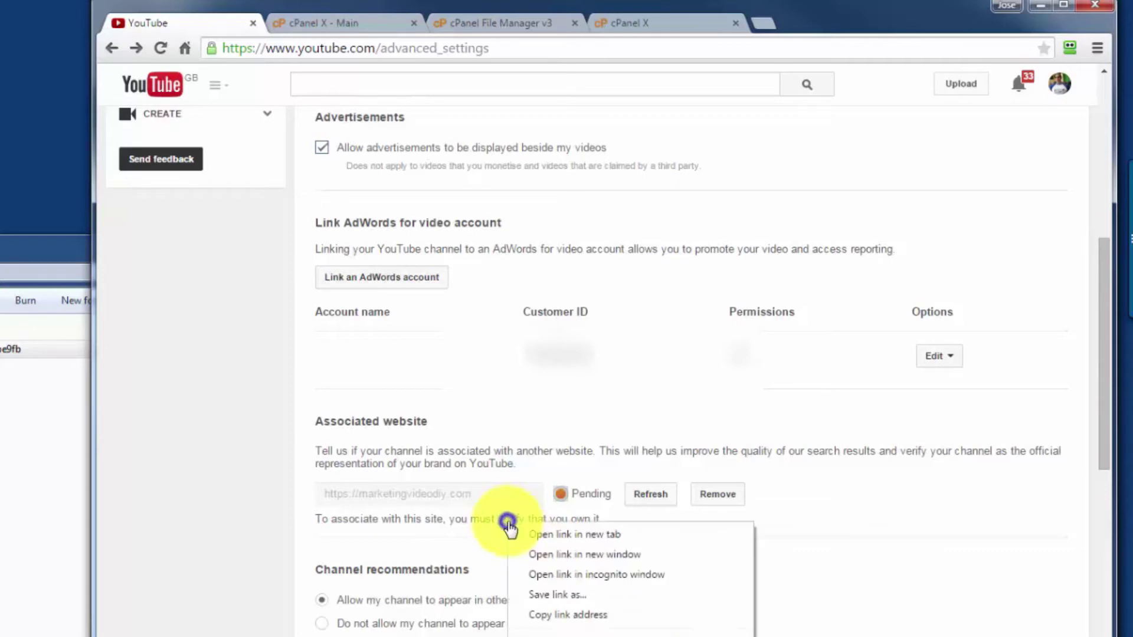
left_click(516, 535)
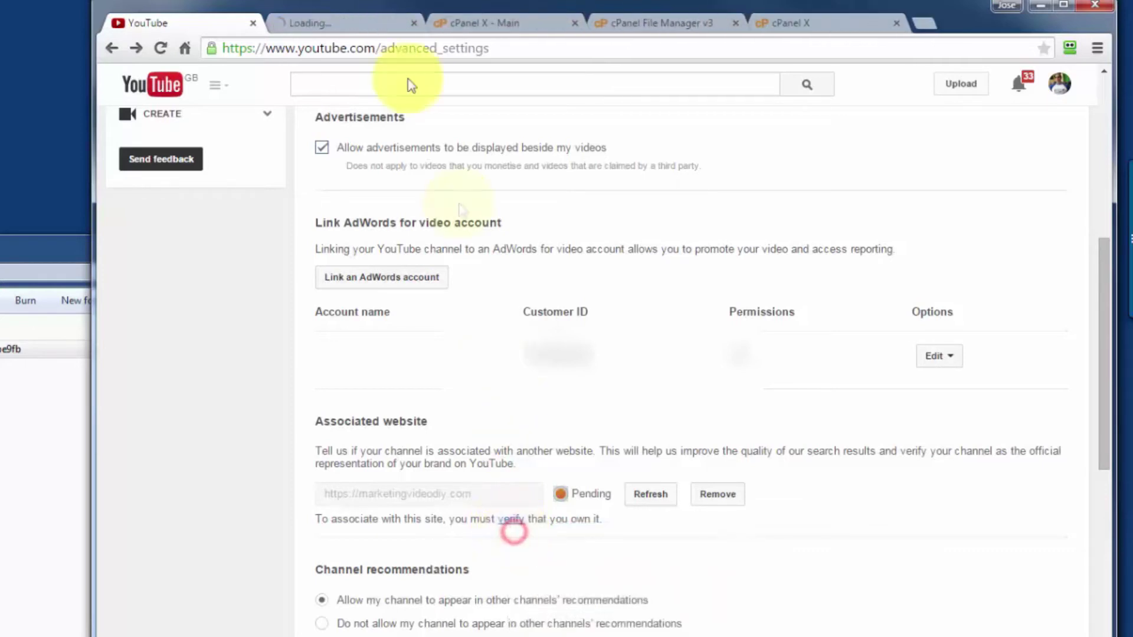
left_click(356, 22)
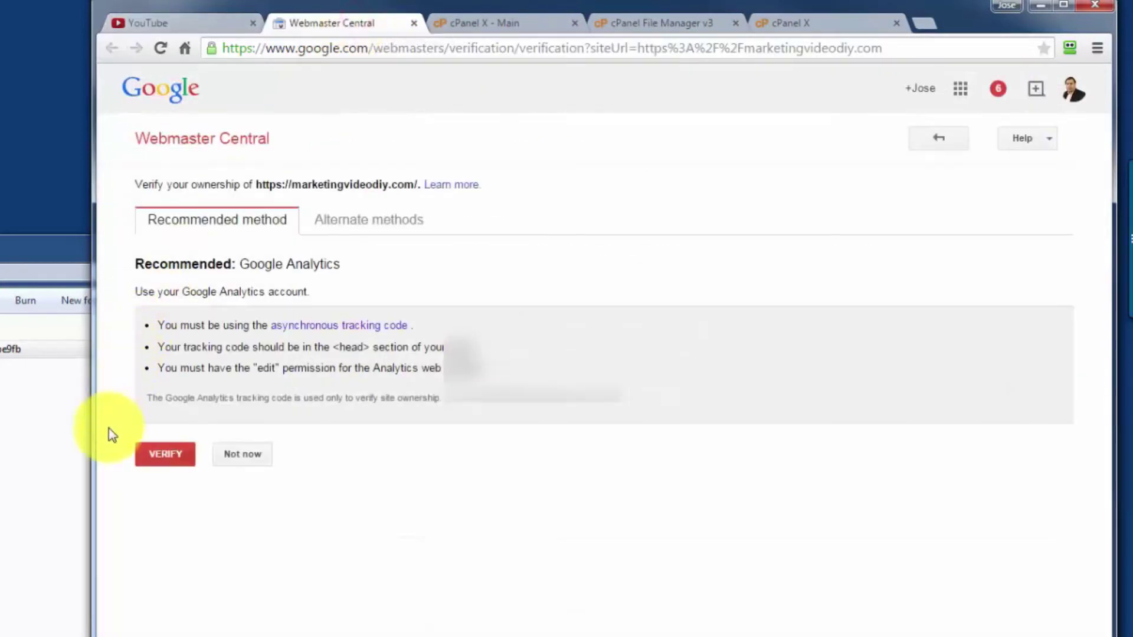
- Verify ownership of marketingvideodiy.com, then reload the YouTube advanced settings tab
left_click(151, 453)
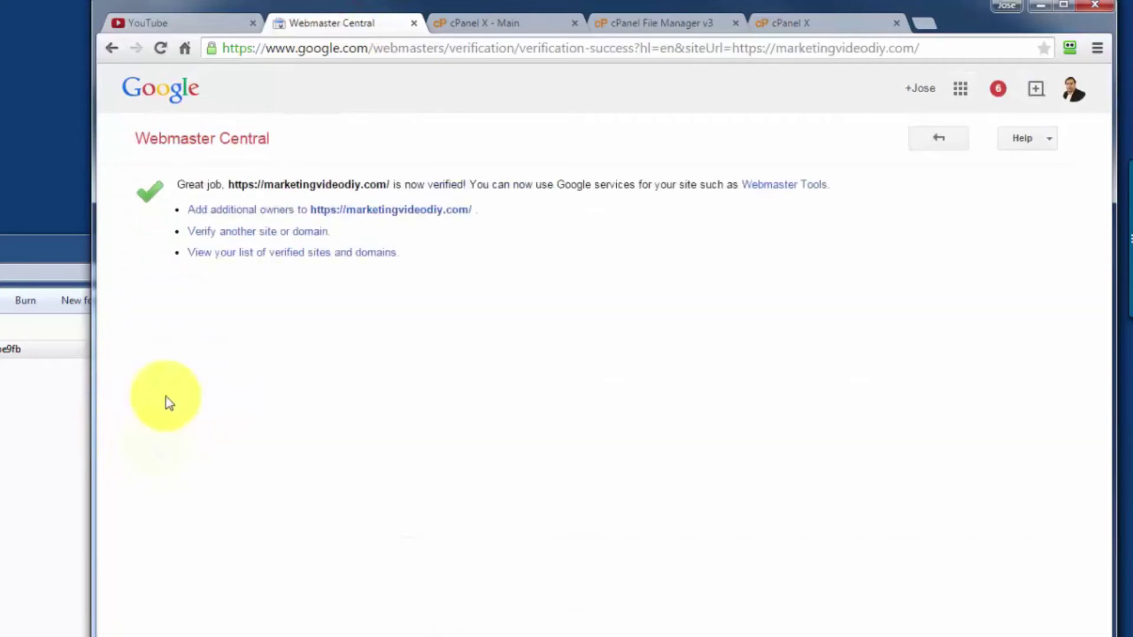
left_click(214, 22)
left_click(166, 46)
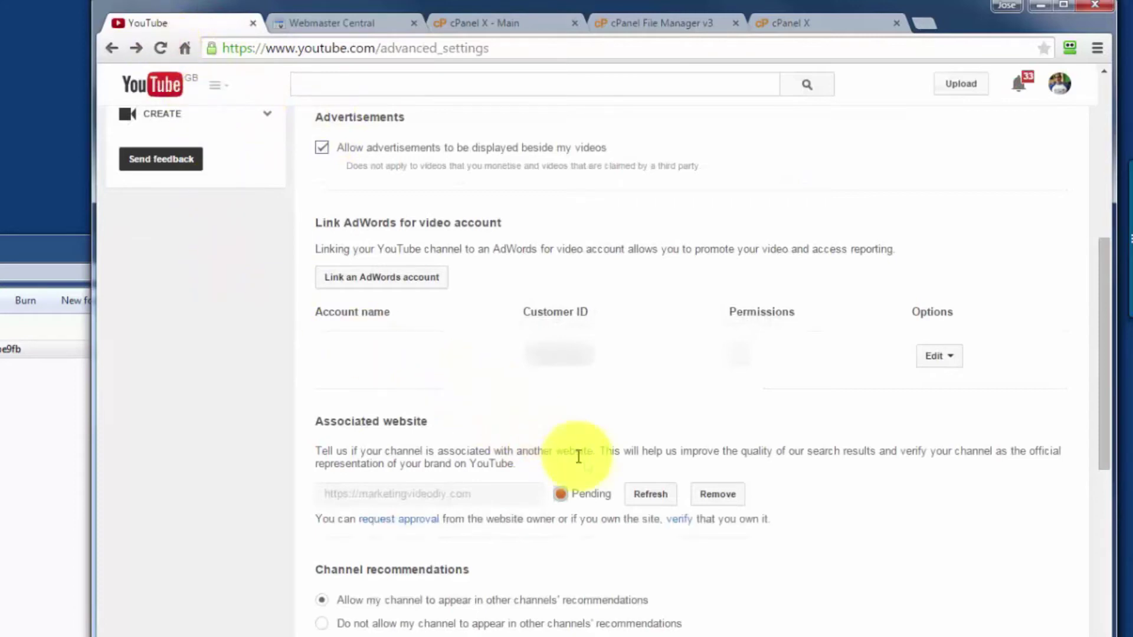
left_click(644, 496)
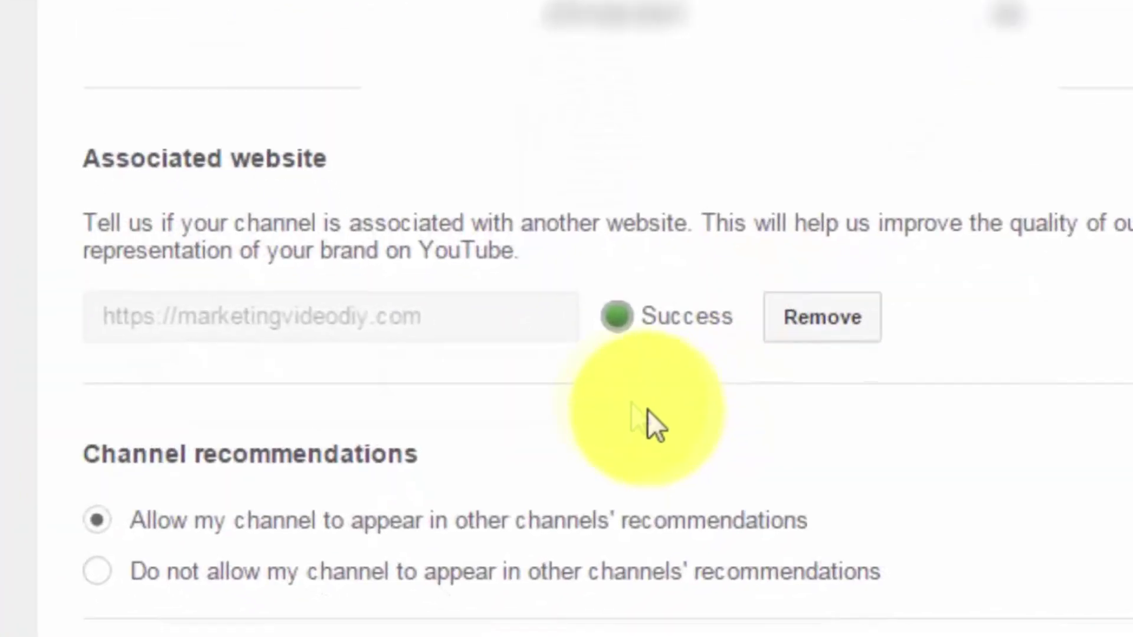